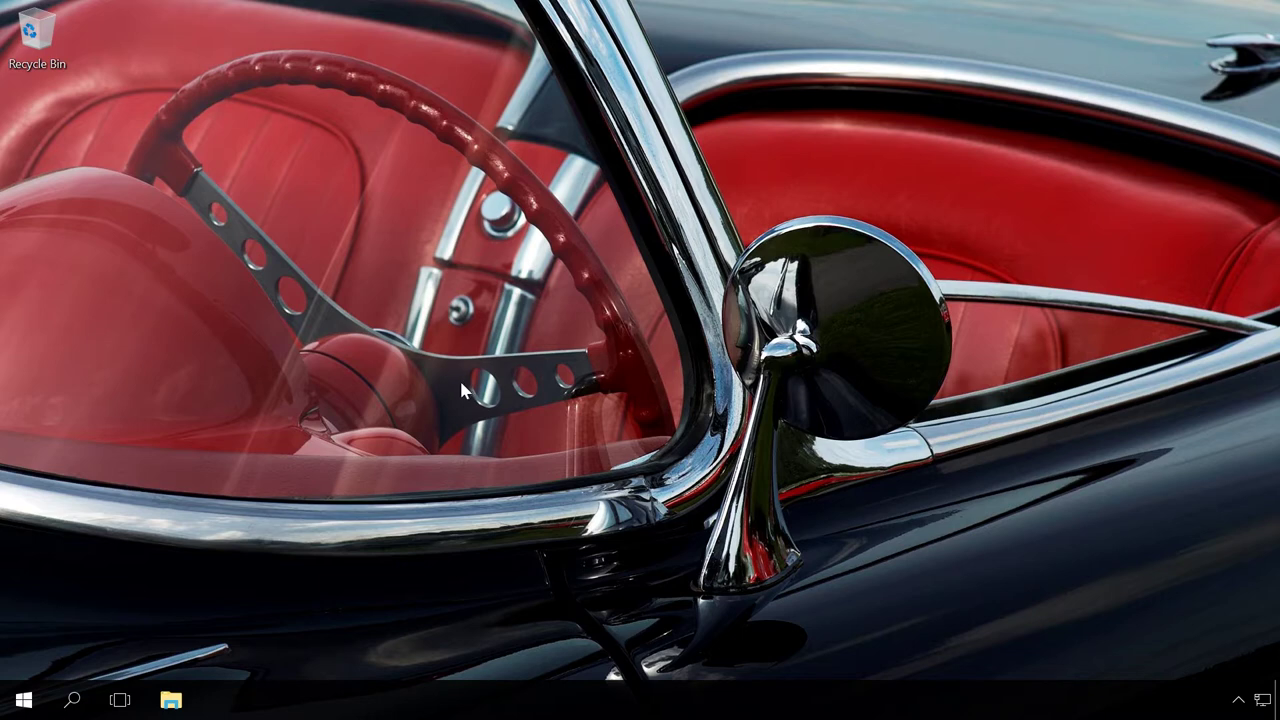
Open the Programs and Features page of the Control Panel.
{"action": "left_click", "coordinate": [69, 700]}
{"action": "type", "text": "con"}
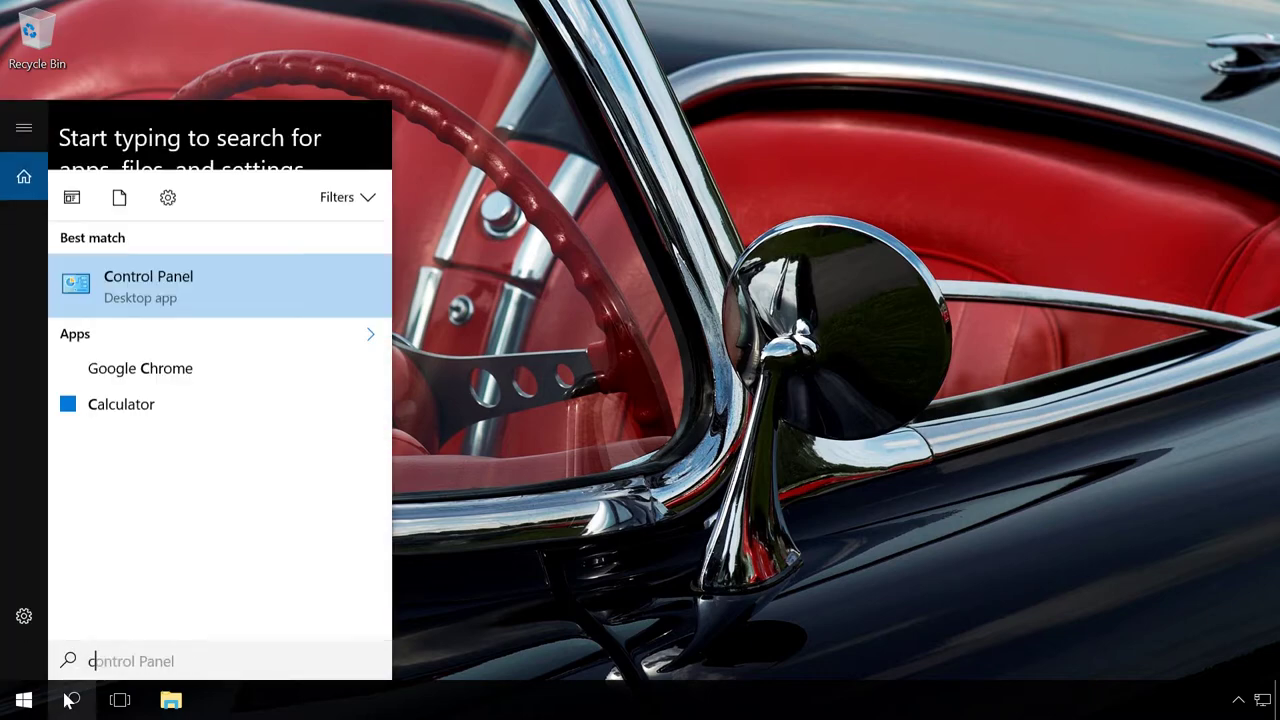
{"action": "left_click", "coordinate": [226, 210]}
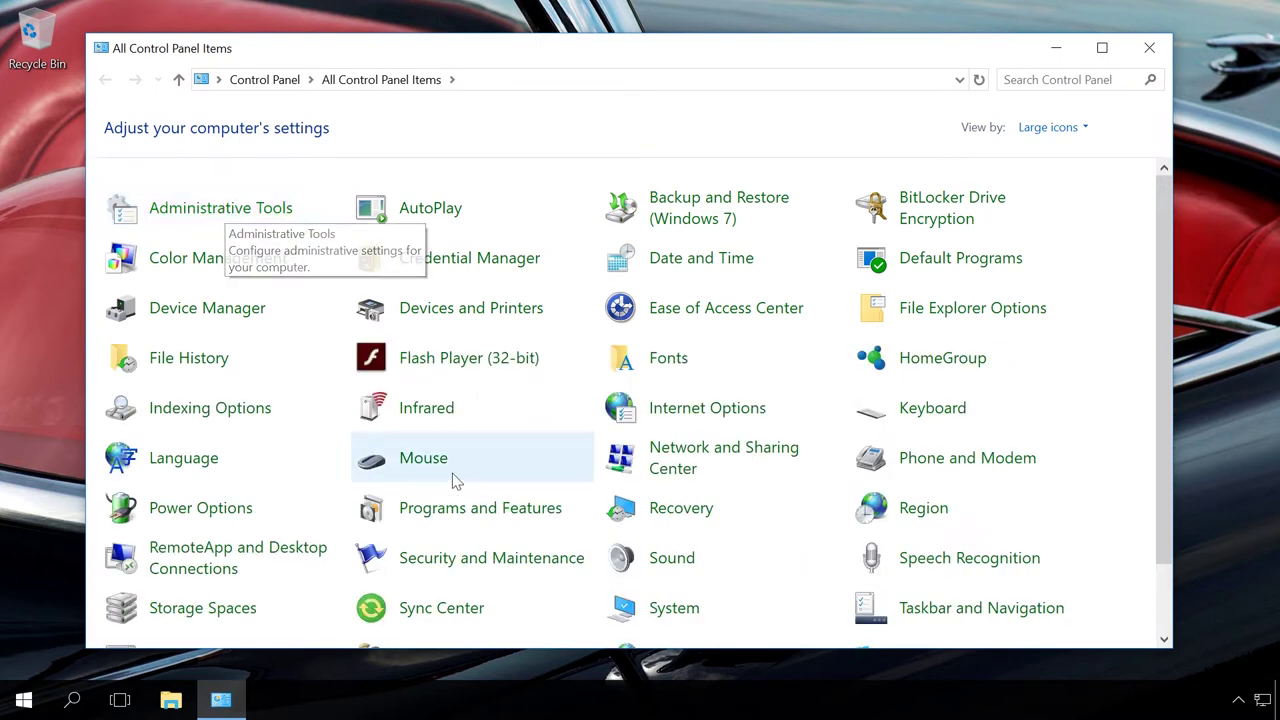
{"action": "left_click", "coordinate": [465, 510]}
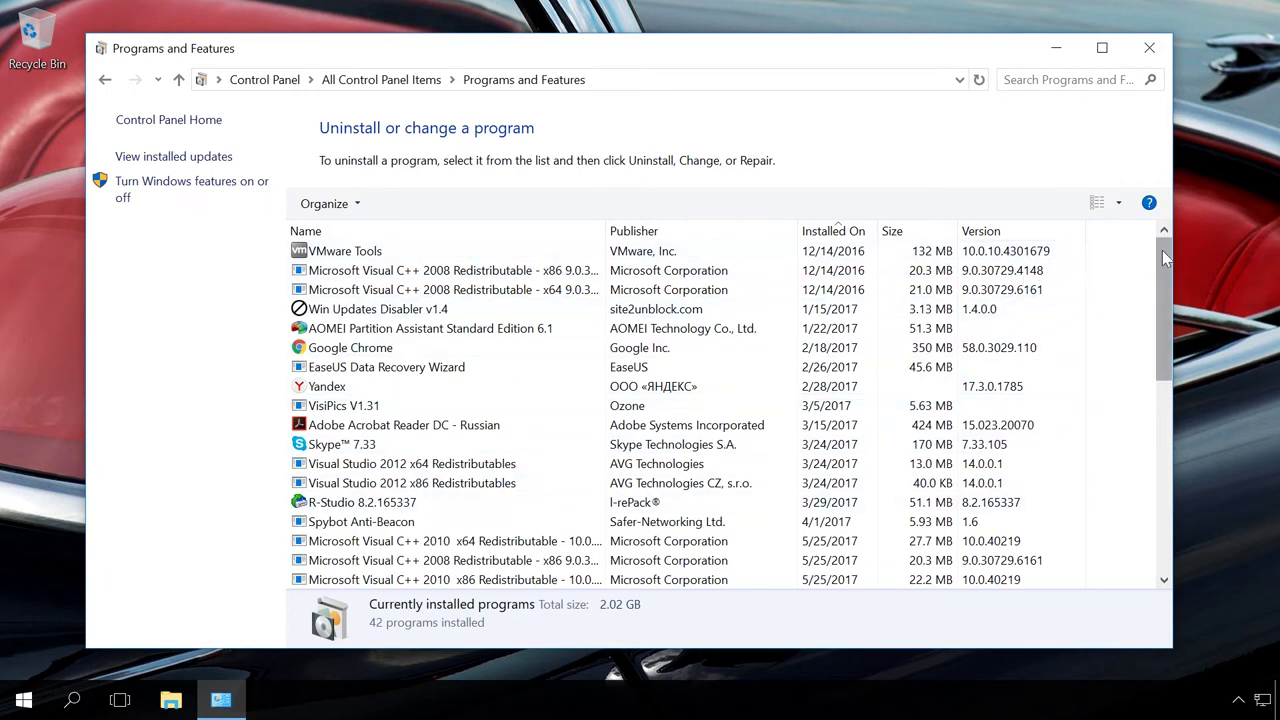
Uninstall Microsoft OneDrive from the installed programs list, then close the window.
{"action": "left_click_drag", "start_coordinate": [1165, 260], "coordinate": [1175, 390]}
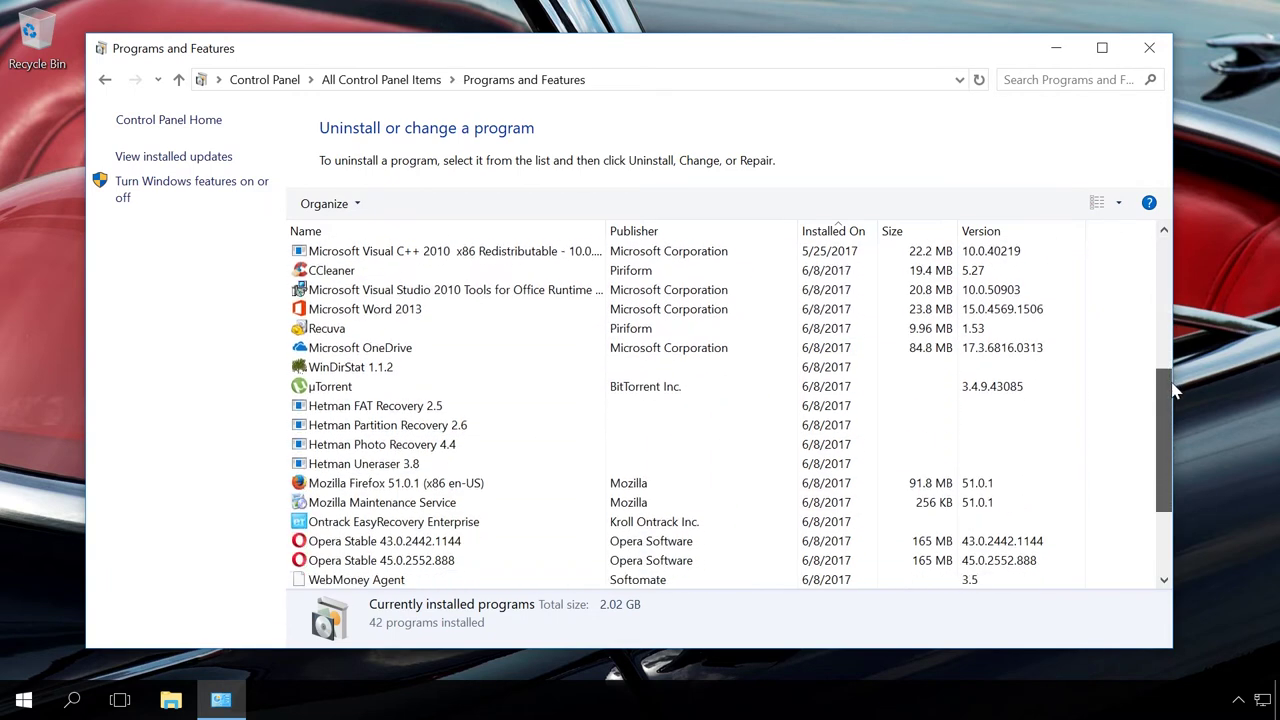
{"action": "left_click", "coordinate": [396, 347]}
{"action": "left_click", "coordinate": [401, 204]}
{"action": "left_click", "coordinate": [498, 492]}
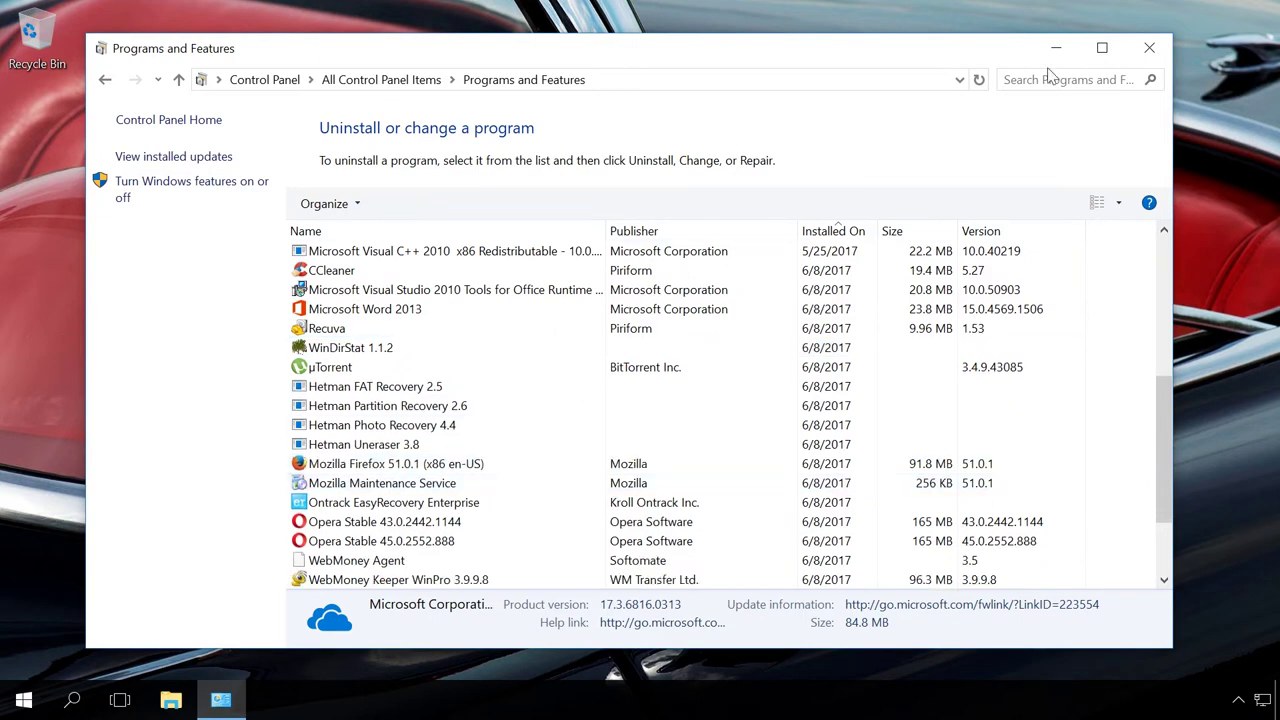
{"action": "left_click", "coordinate": [1149, 48]}
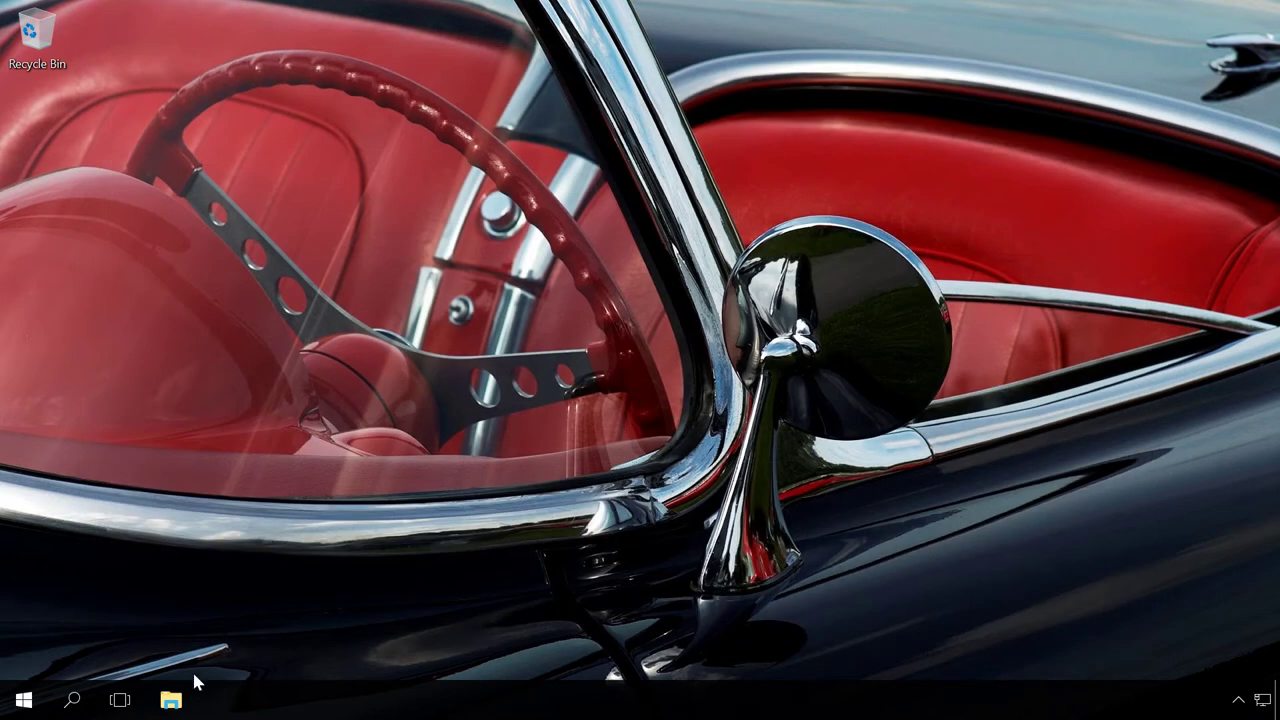
Open the C:\Windows\SysWOW64 folder in a maximized File Explorer window.
{"action": "left_click", "coordinate": [171, 703]}
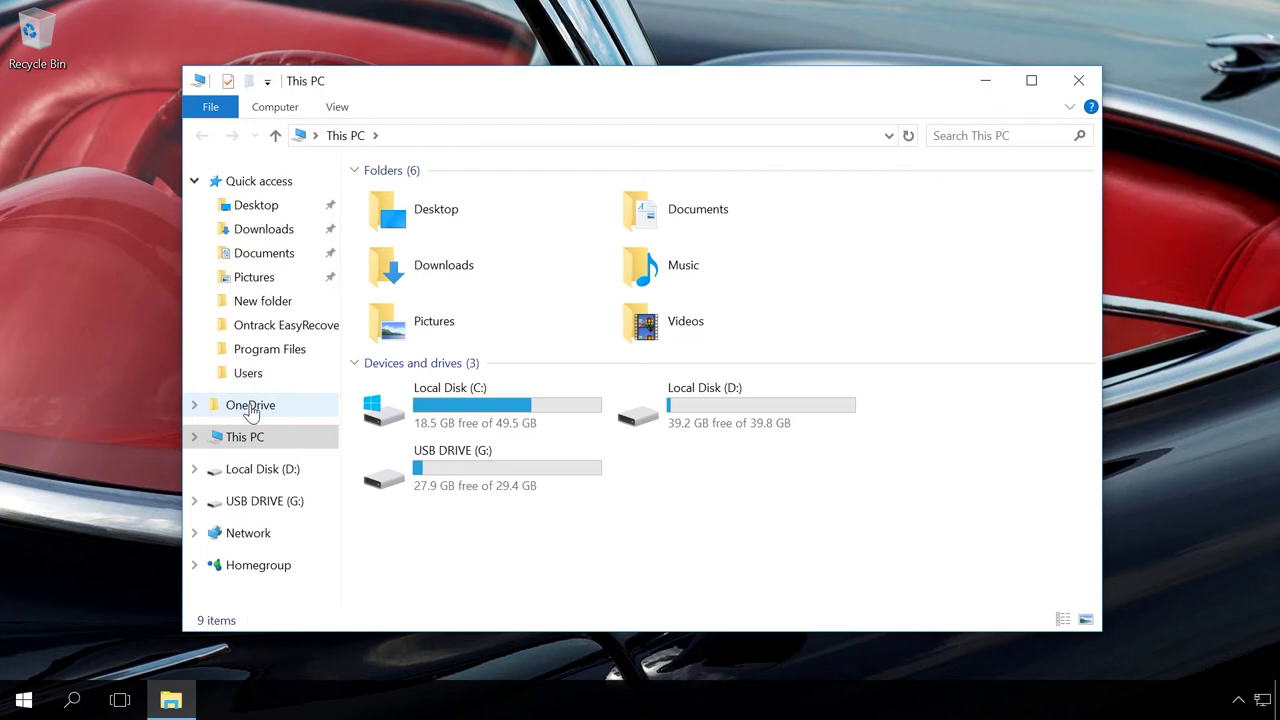
{"action": "double_click", "coordinate": [449, 405]}
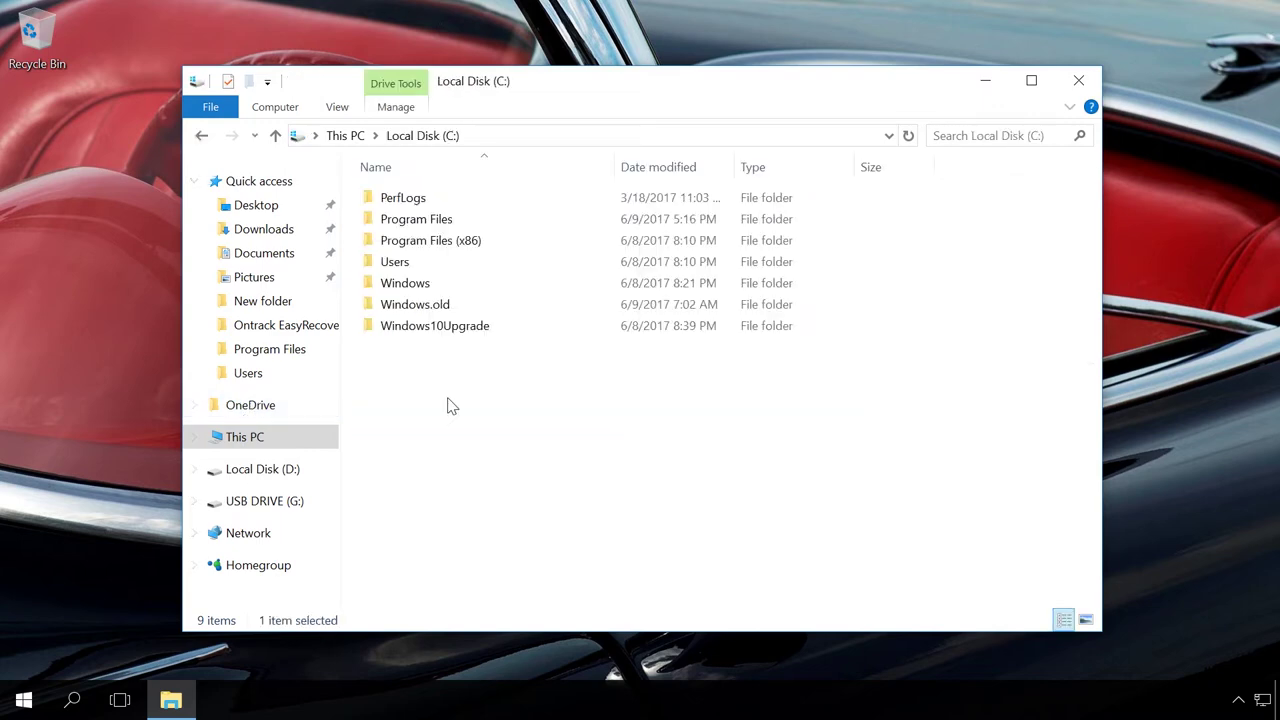
{"action": "double_click", "coordinate": [407, 286]}
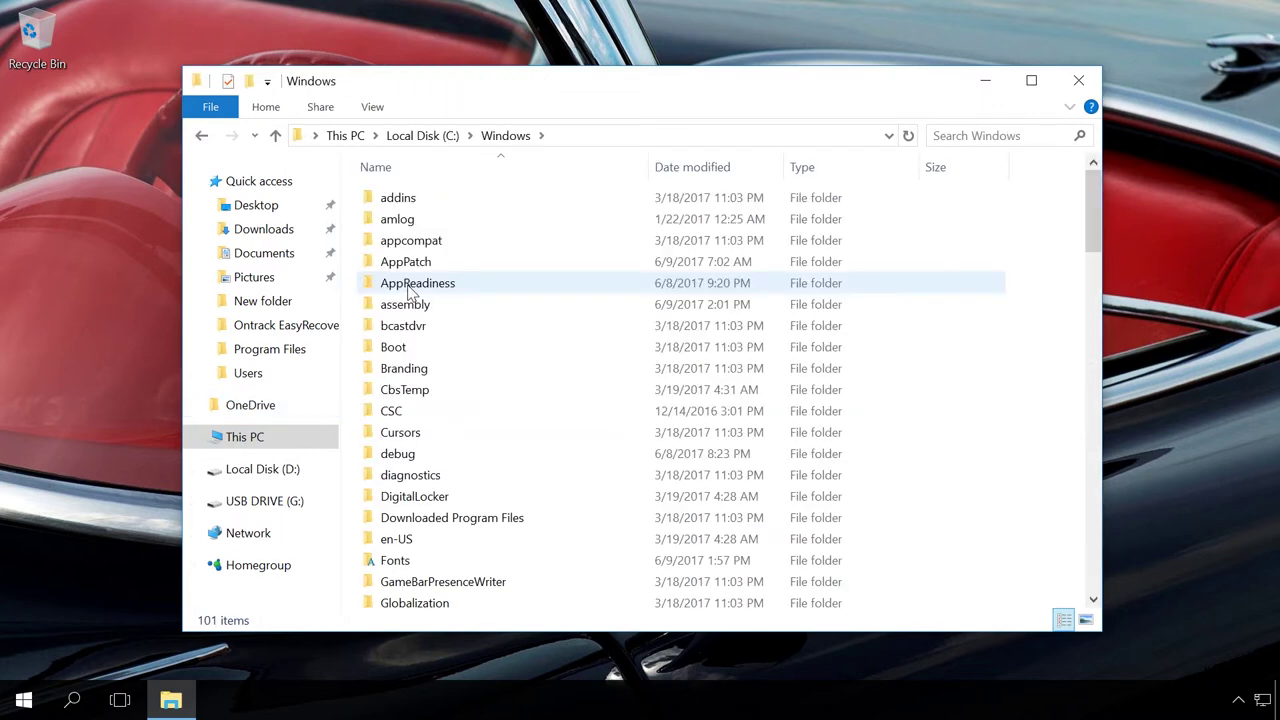
{"action": "double_click", "coordinate": [534, 88]}
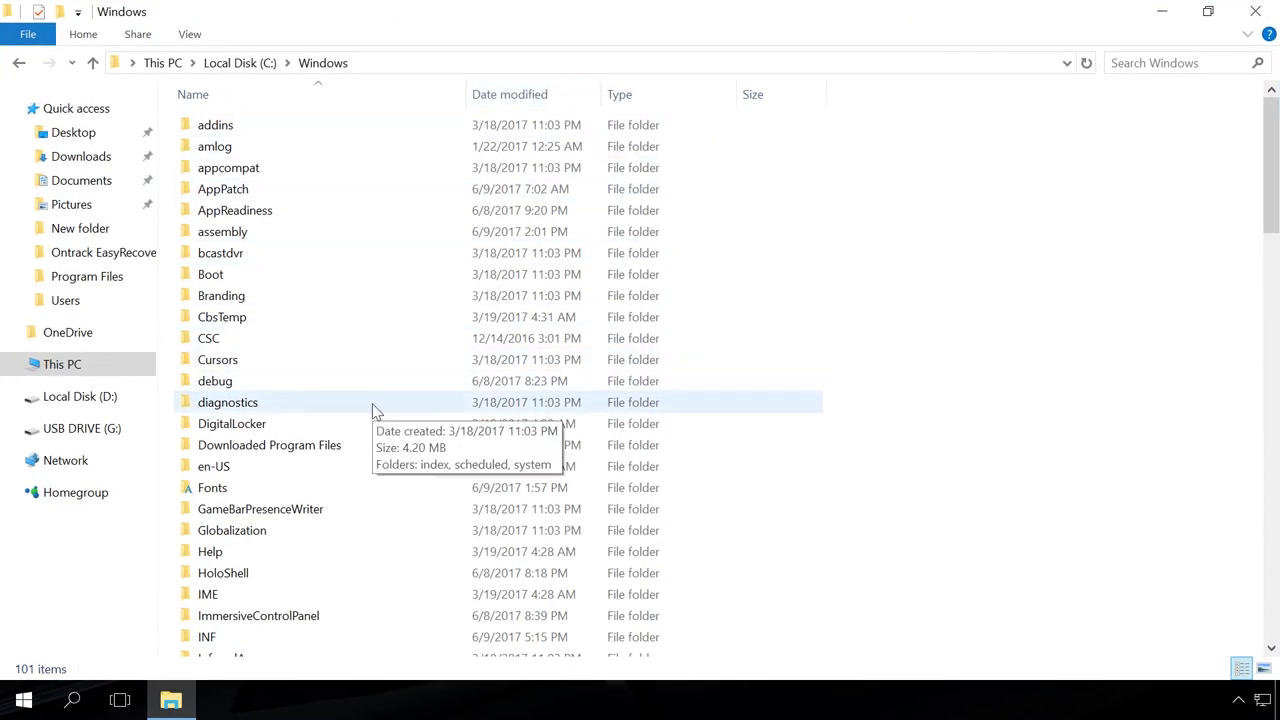
{"action": "scroll", "coordinate": [373, 411], "scroll_direction": "down", "scroll_amount": 5}
{"action": "scroll", "coordinate": [373, 411], "scroll_direction": "down", "scroll_amount": 9}
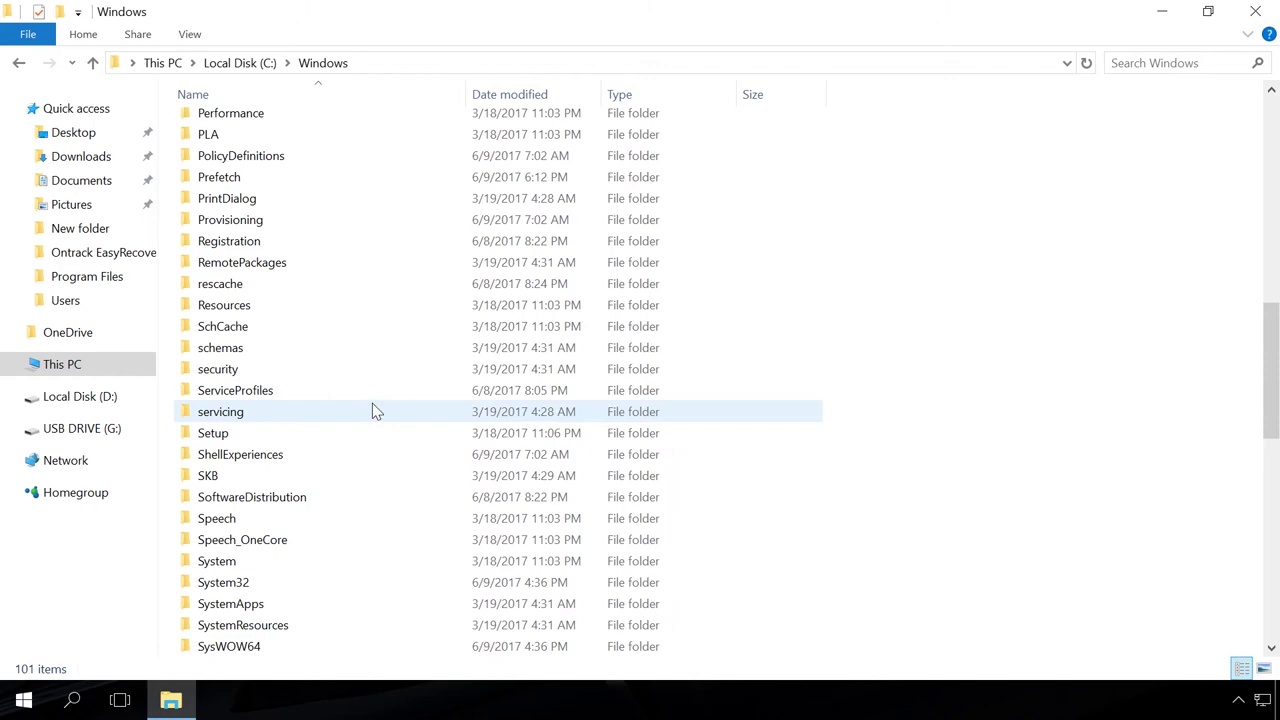
{"action": "double_click", "coordinate": [251, 582]}
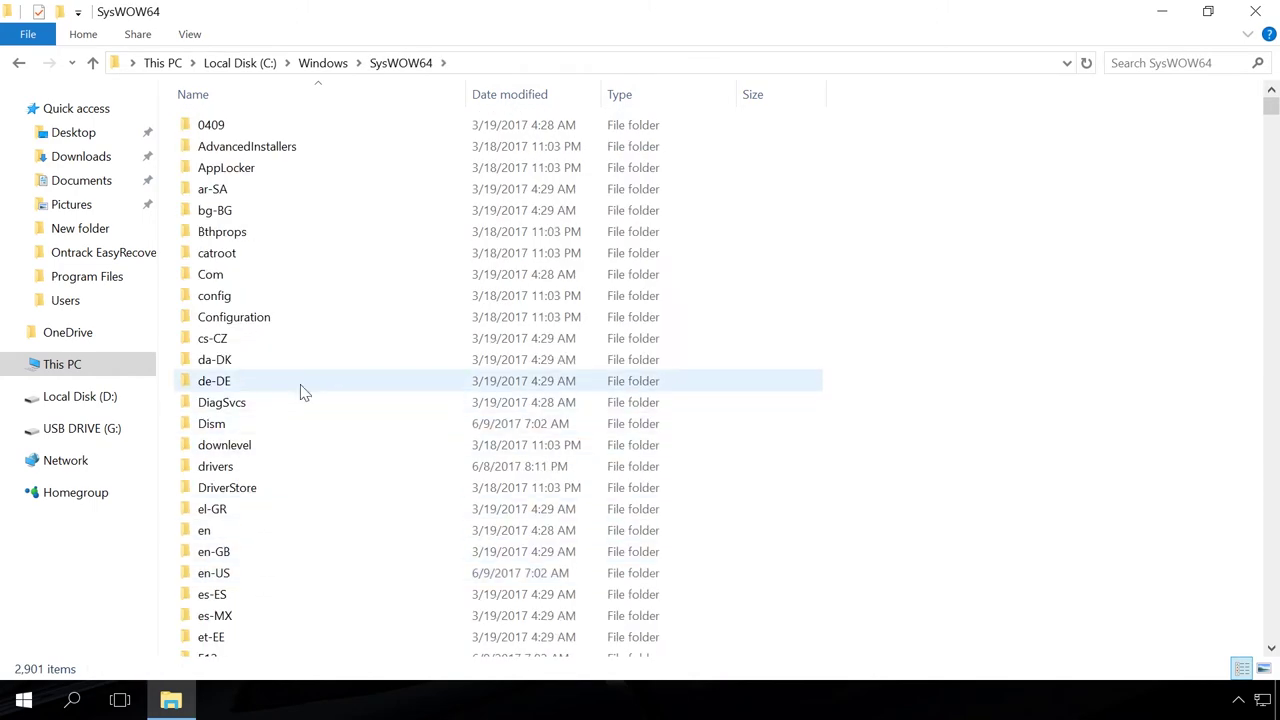
Run OneDriveSetup.exe from the SysWOW64 folder, allow it to make changes, and close File Explorer.
{"action": "left_click", "coordinate": [305, 390]}
{"action": "scroll", "coordinate": [305, 395], "scroll_direction": "down", "scroll_amount": 20}
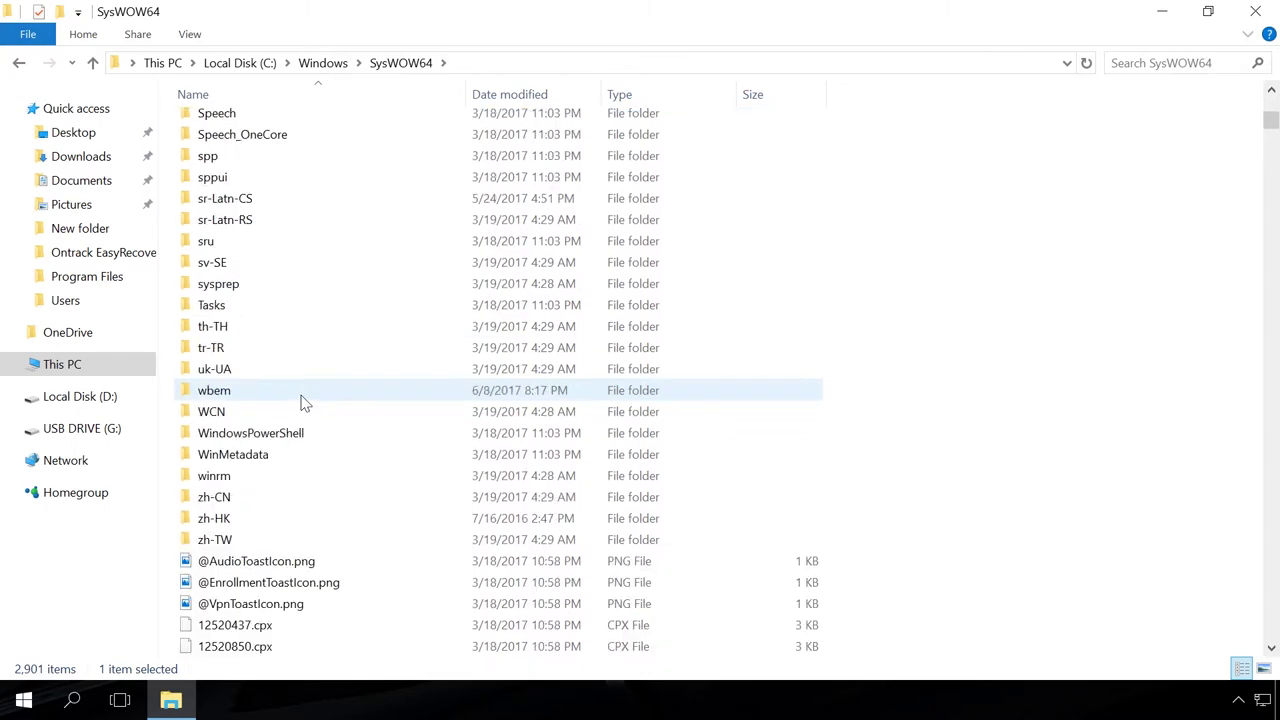
{"action": "scroll", "coordinate": [305, 405], "scroll_direction": "down", "scroll_amount": 20}
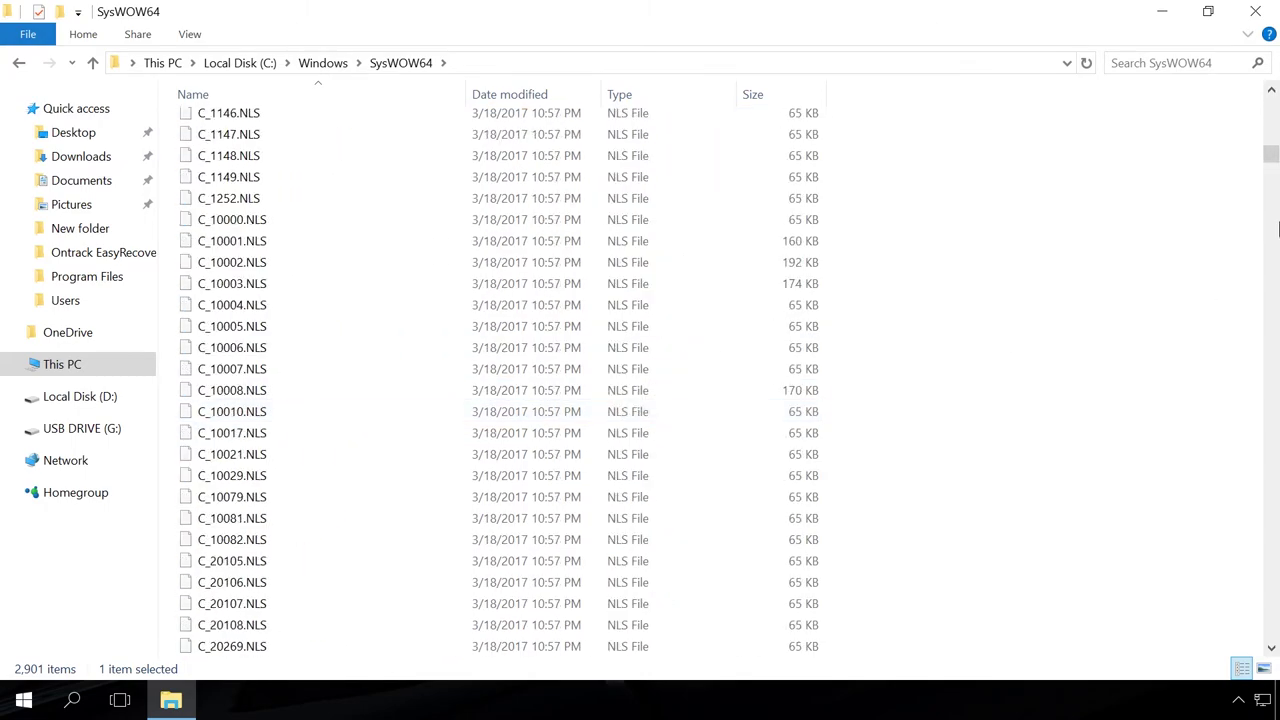
{"action": "left_click_drag", "start_coordinate": [1270, 160], "coordinate": [1240, 434]}
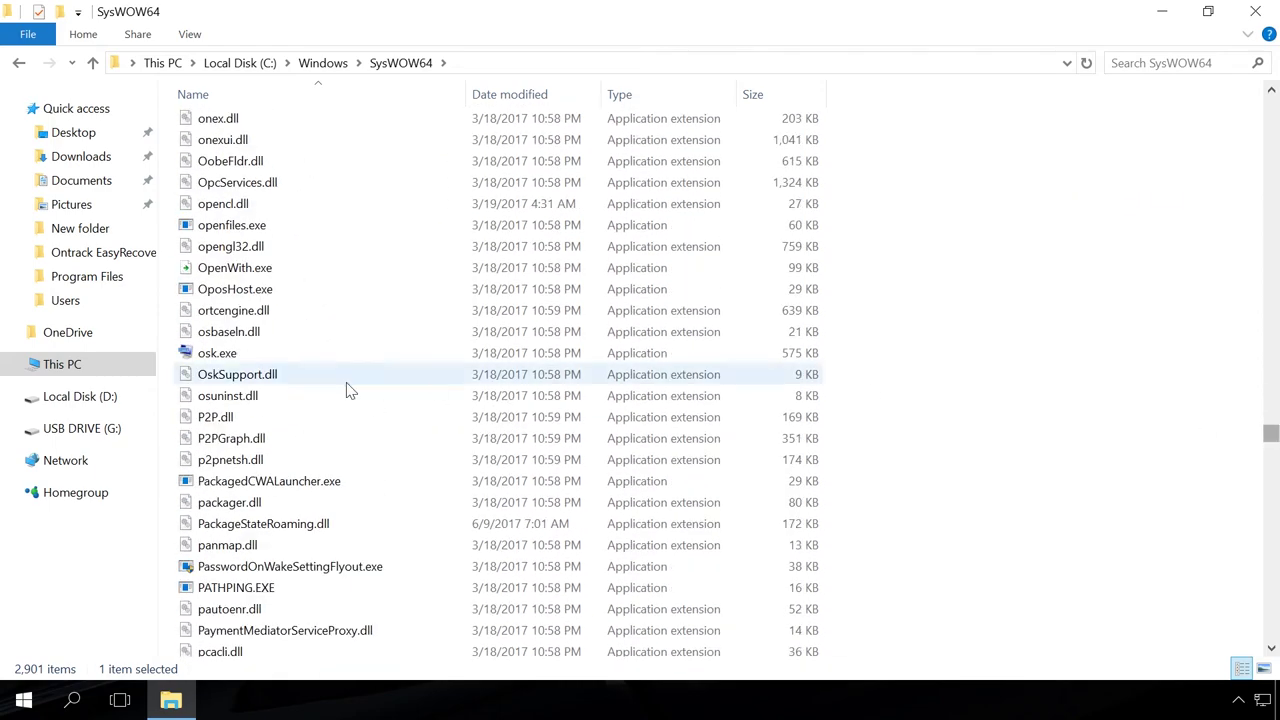
{"action": "mouse_move", "coordinate": [350, 390]}
{"action": "scroll", "coordinate": [350, 390], "scroll_direction": "up", "scroll_amount": 3}
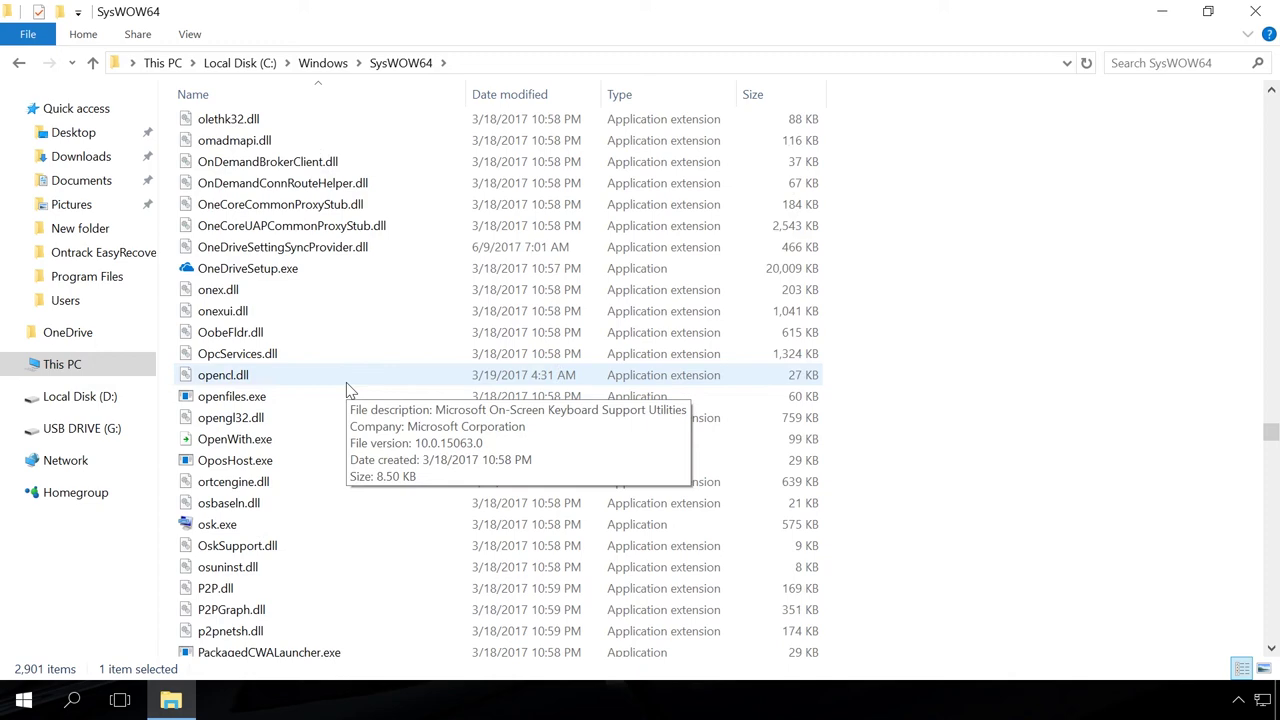
{"action": "double_click", "coordinate": [266, 277]}
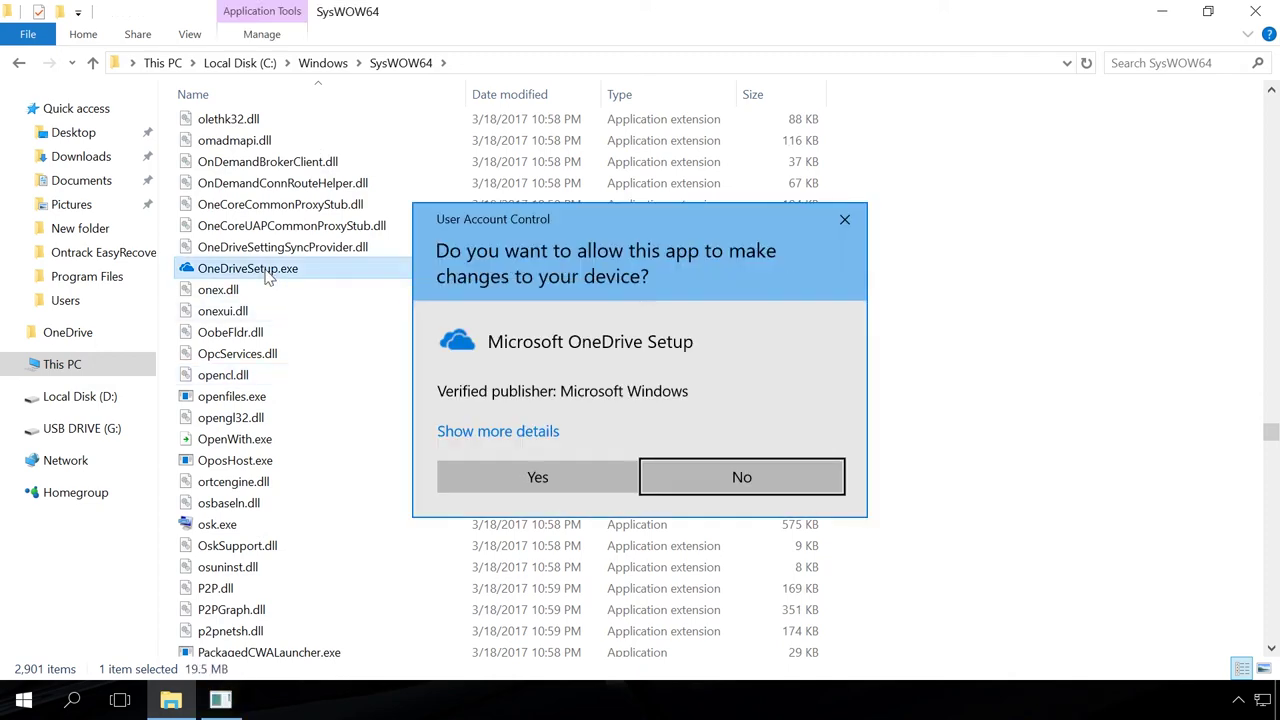
{"action": "left_click", "coordinate": [476, 479]}
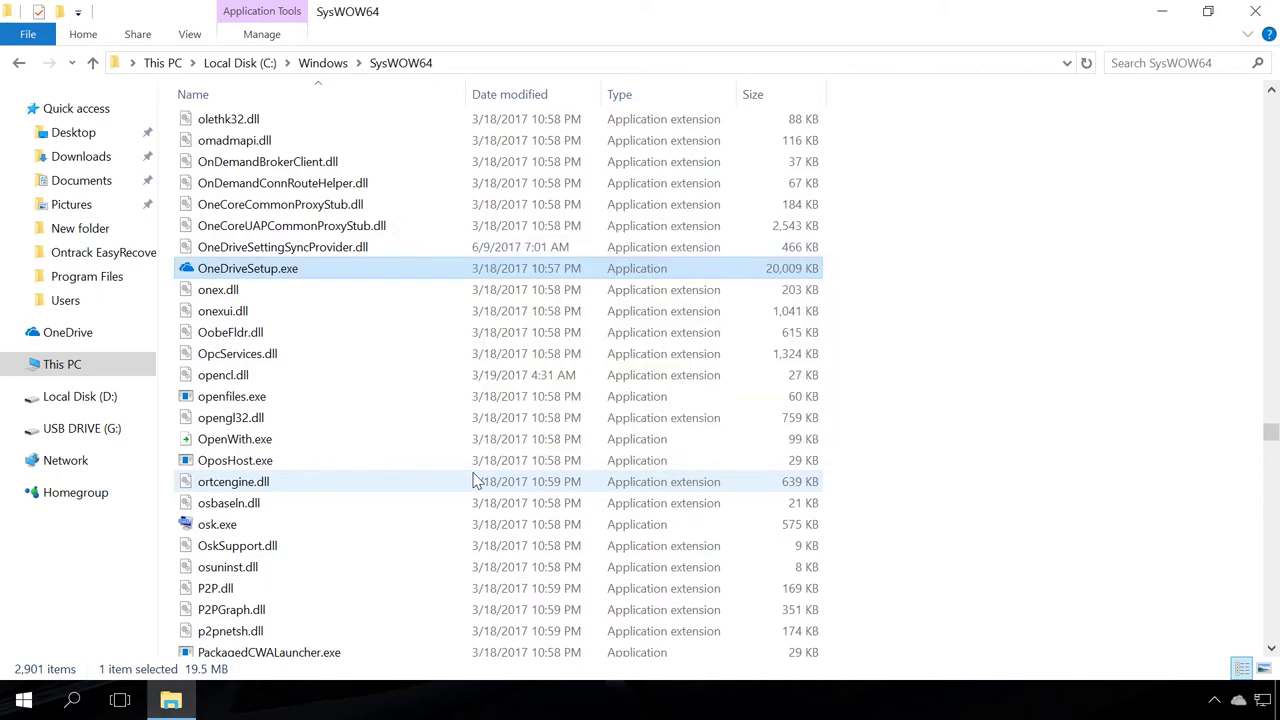
{"action": "left_click", "coordinate": [1255, 11]}
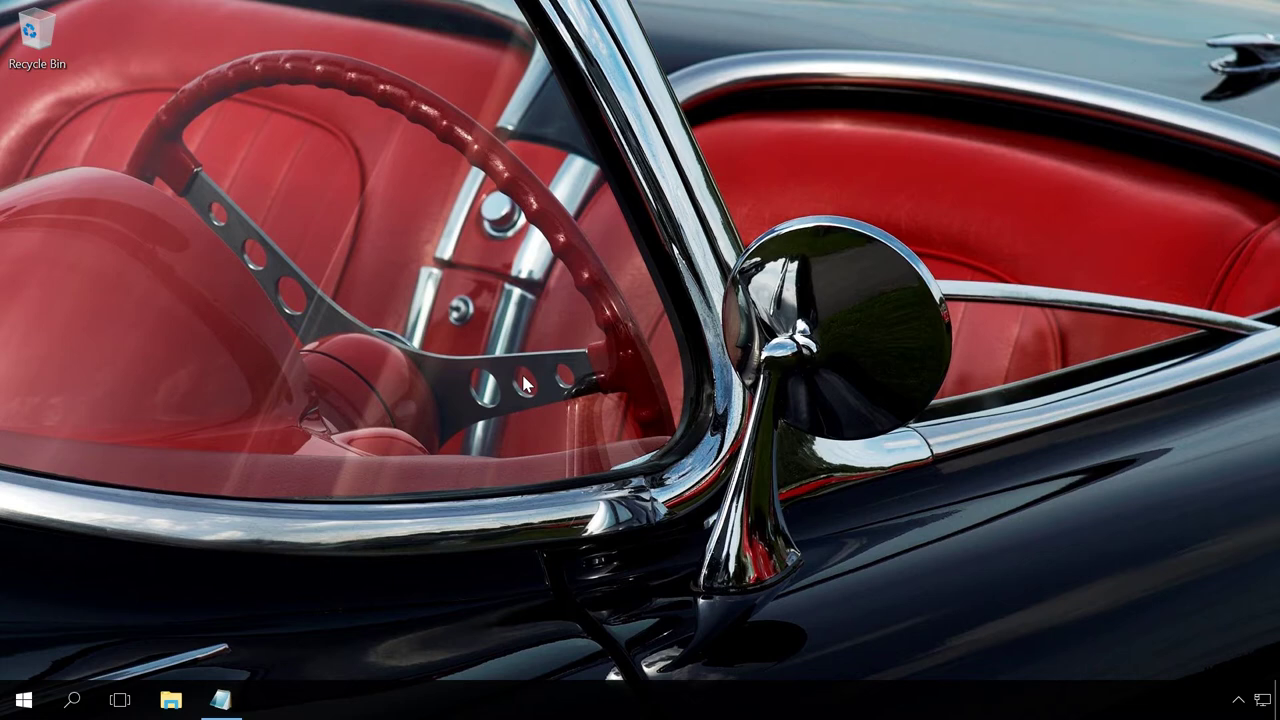
Launch the Registry Editor with the regedit command and allow it to make changes.
{"action": "key", "text": "super+r"}
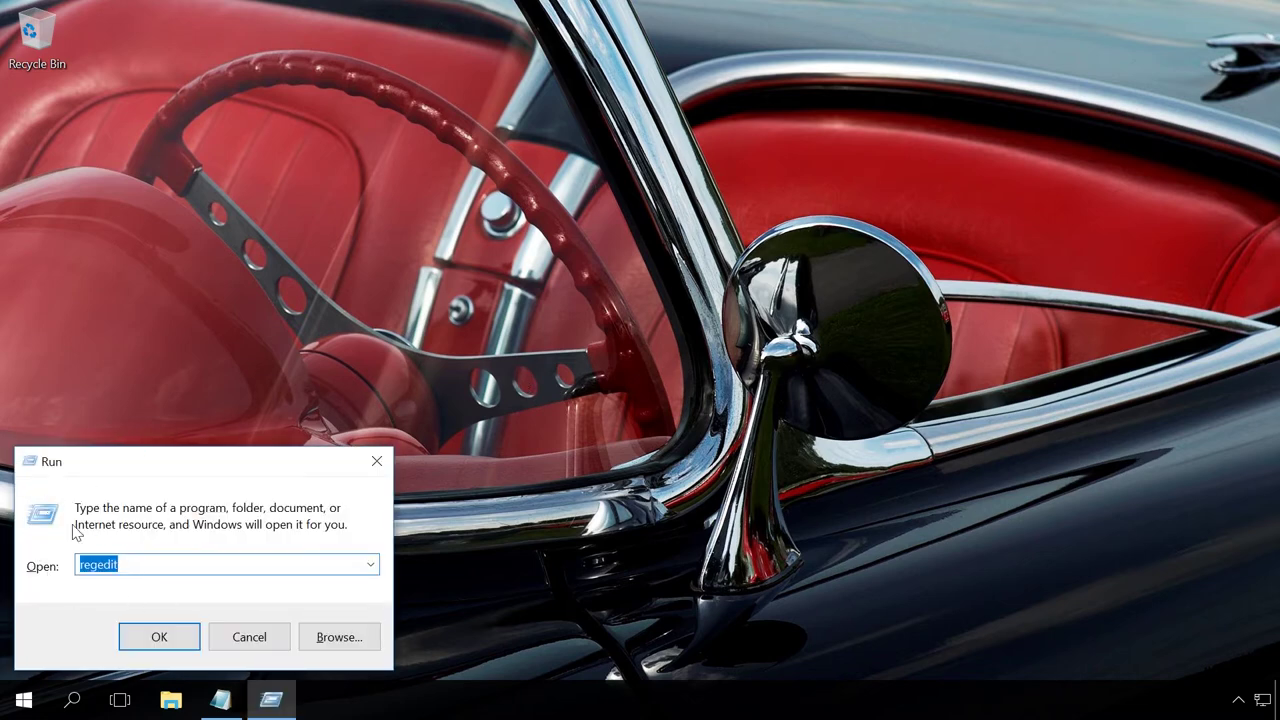
{"action": "left_click", "coordinate": [157, 637]}
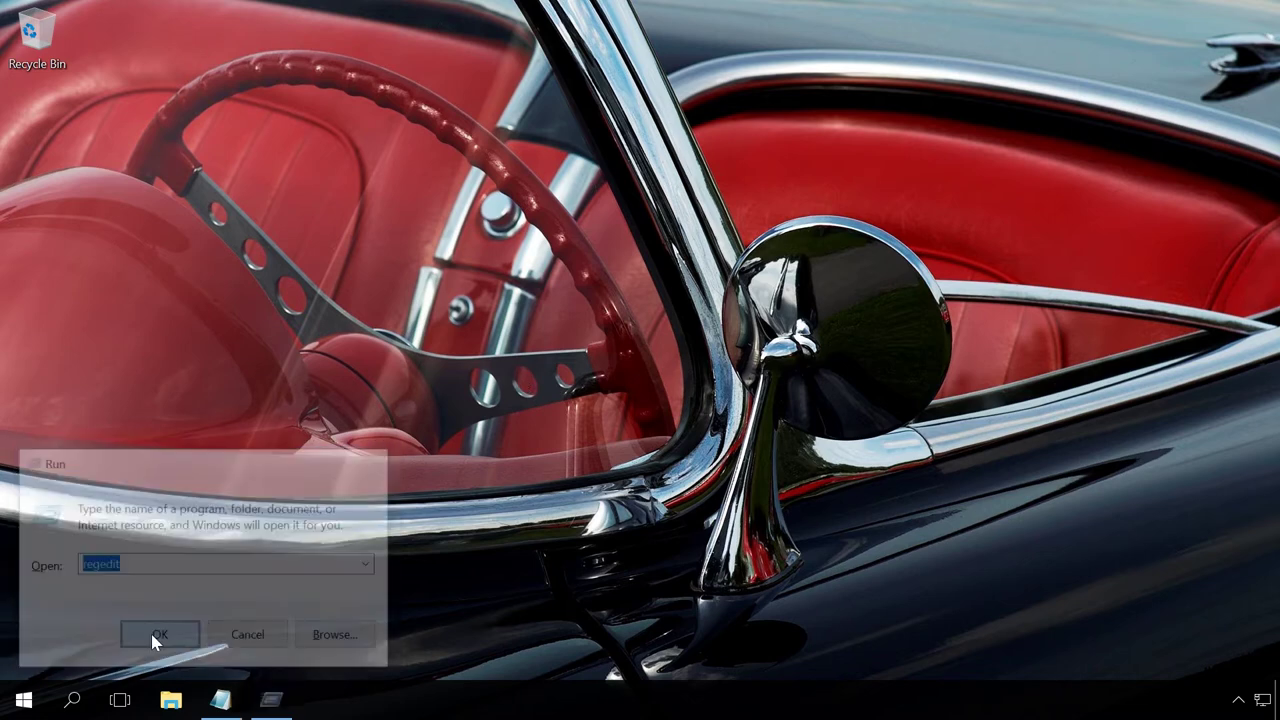
{"action": "left_click", "coordinate": [505, 480]}
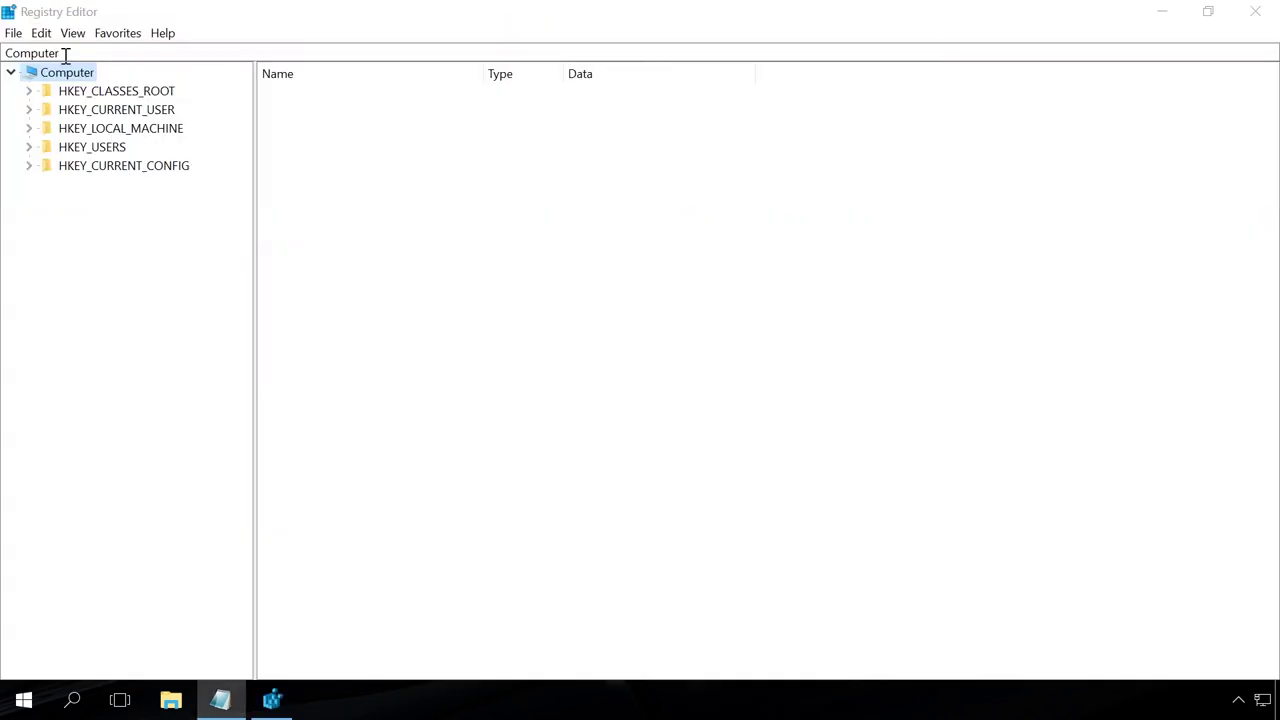
{"action": "left_click", "coordinate": [64, 53]}
{"action": "key", "text": "ctrl+v"}
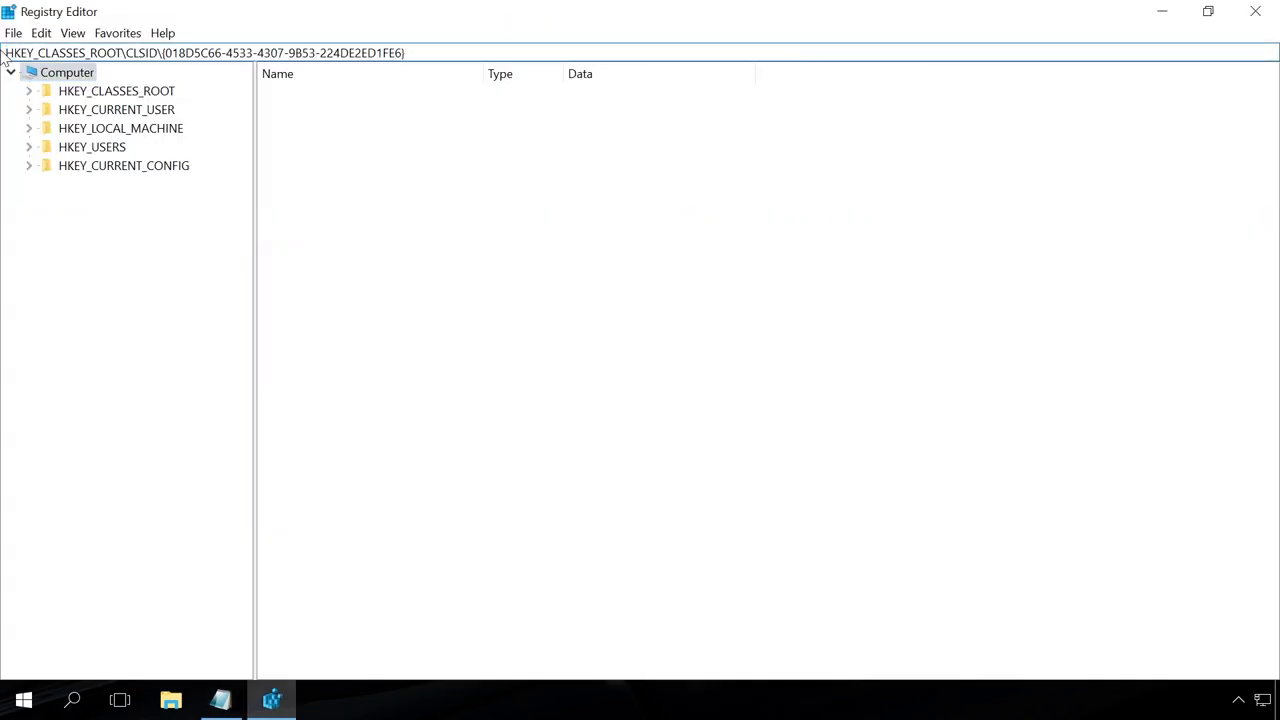
{"action": "key", "text": "Return"}
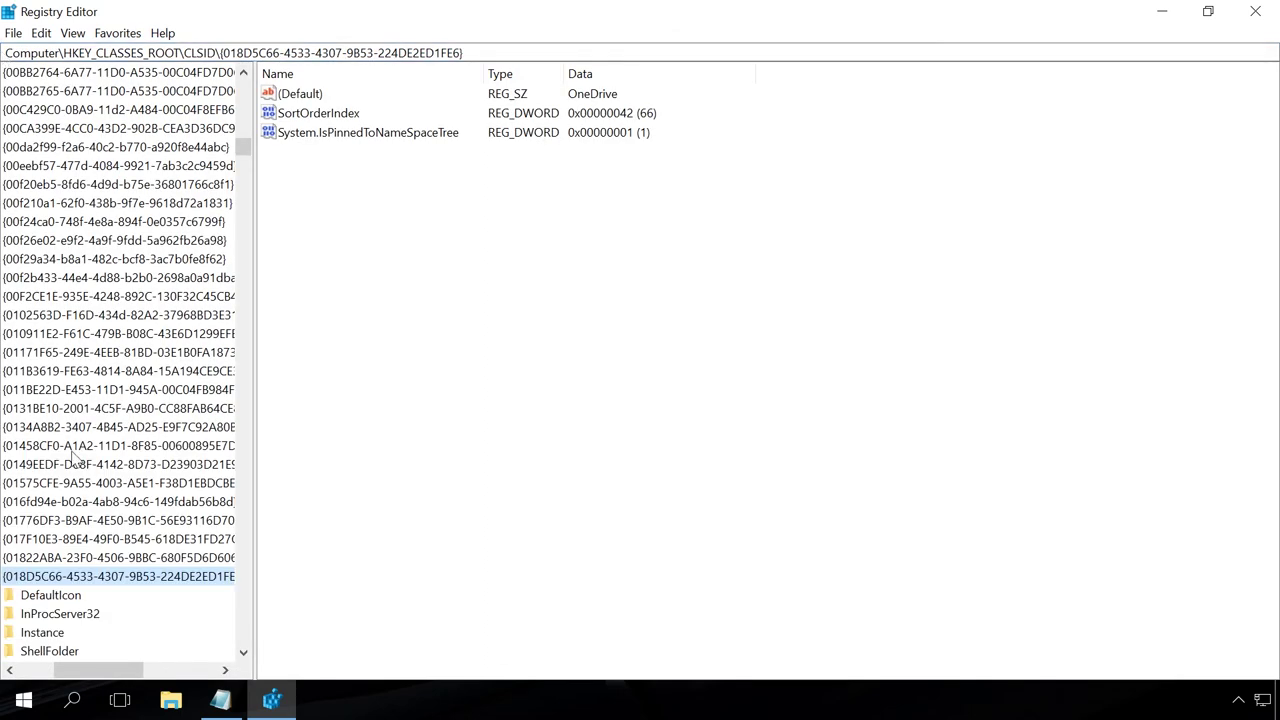
{"action": "left_click_drag", "start_coordinate": [100, 670], "coordinate": [84, 670]}
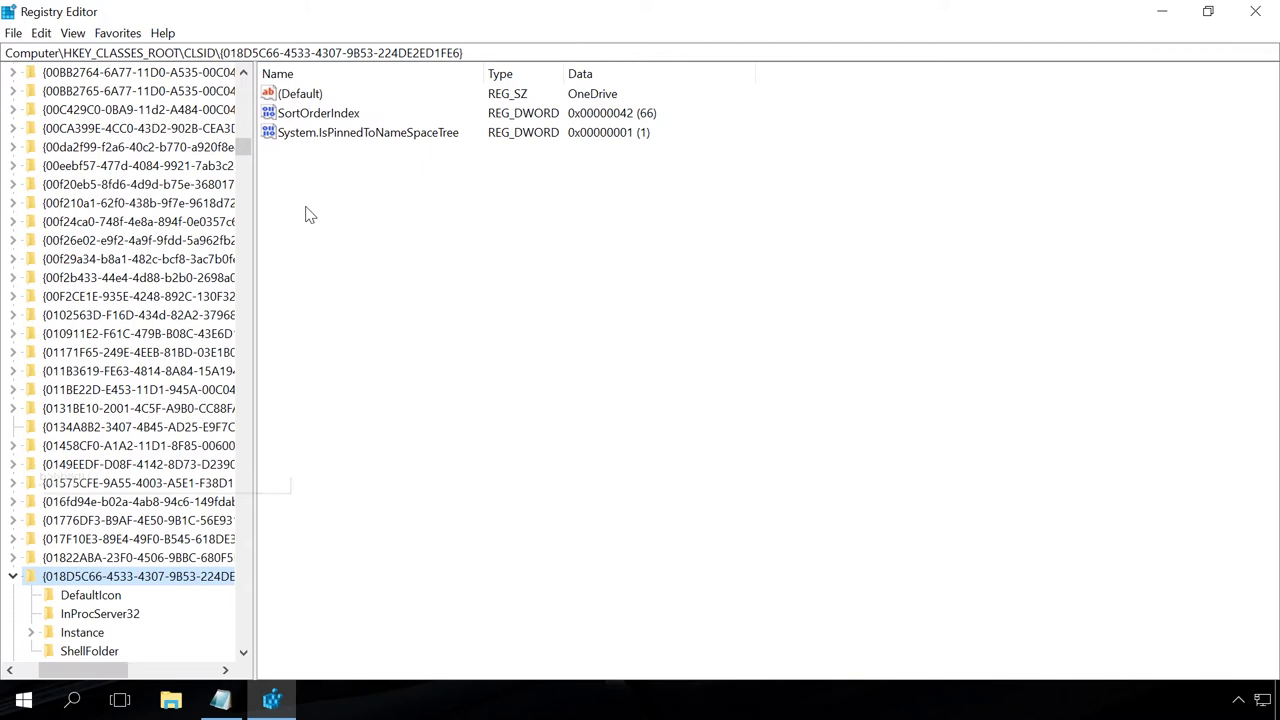
Set the System.IsPinnedToNameSpaceTree value to 0 in the OneDrive key under HKEY_CLASSES_ROOT\CLSID.
{"action": "double_click", "coordinate": [321, 138]}
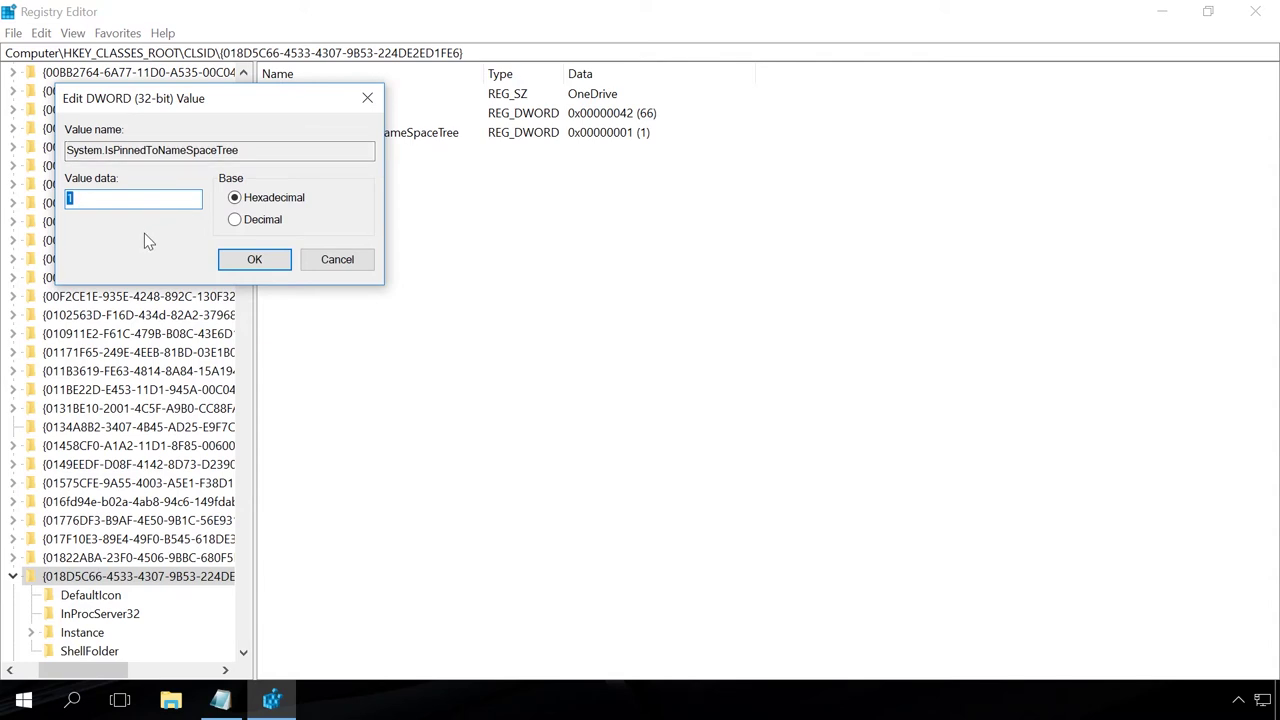
{"action": "type", "text": "0"}
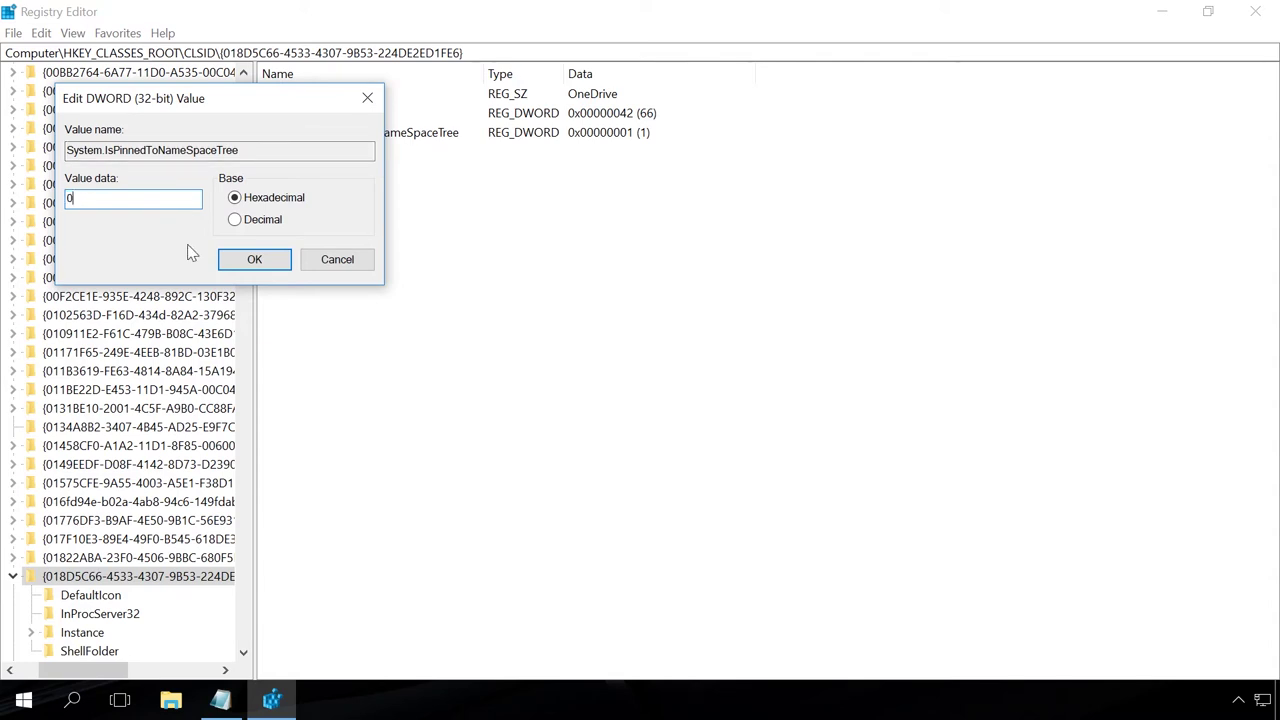
{"action": "left_click", "coordinate": [252, 262]}
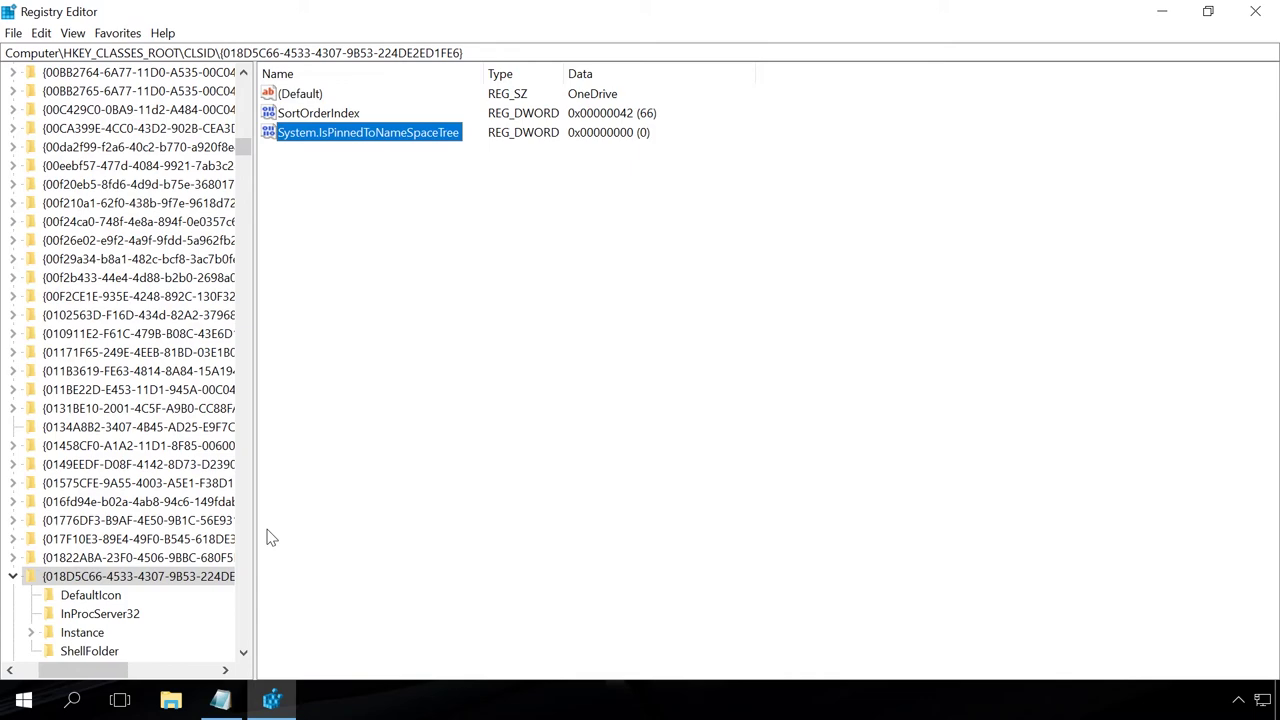
{"action": "left_click", "coordinate": [220, 699]}
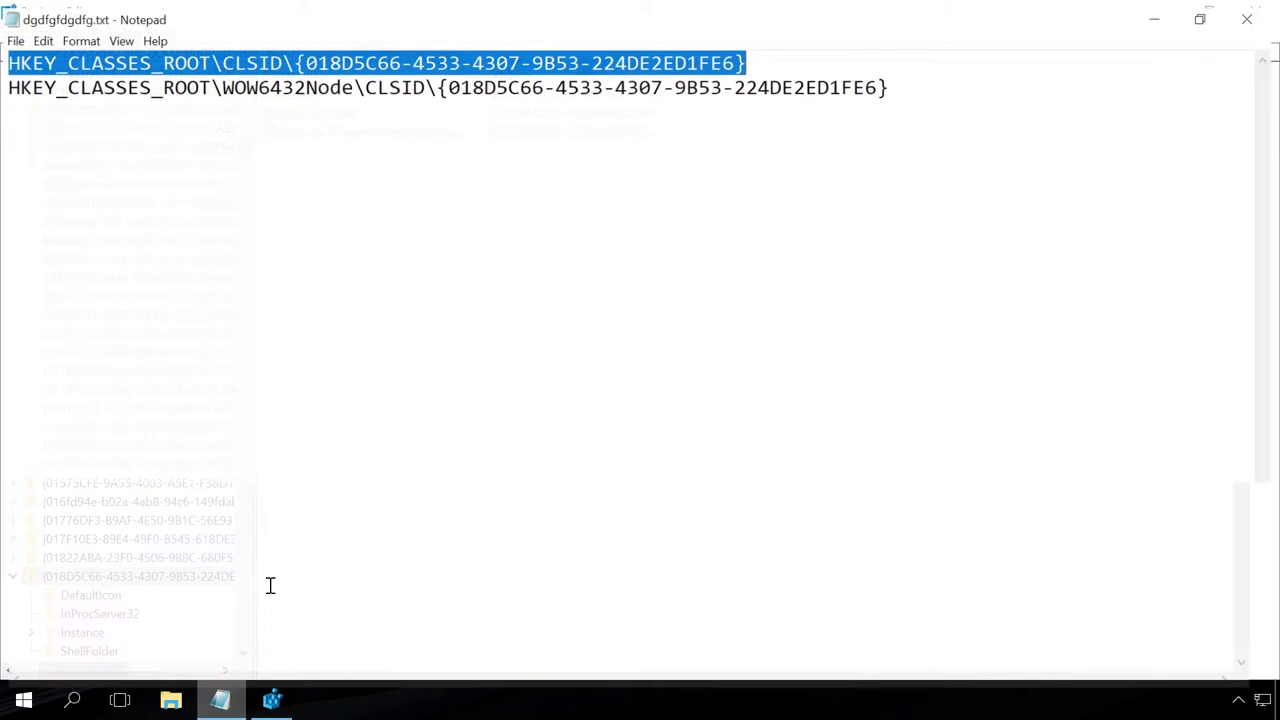
{"action": "left_click_drag", "start_coordinate": [895, 80], "coordinate": [3, 80]}
{"action": "key", "text": "ctrl+c"}
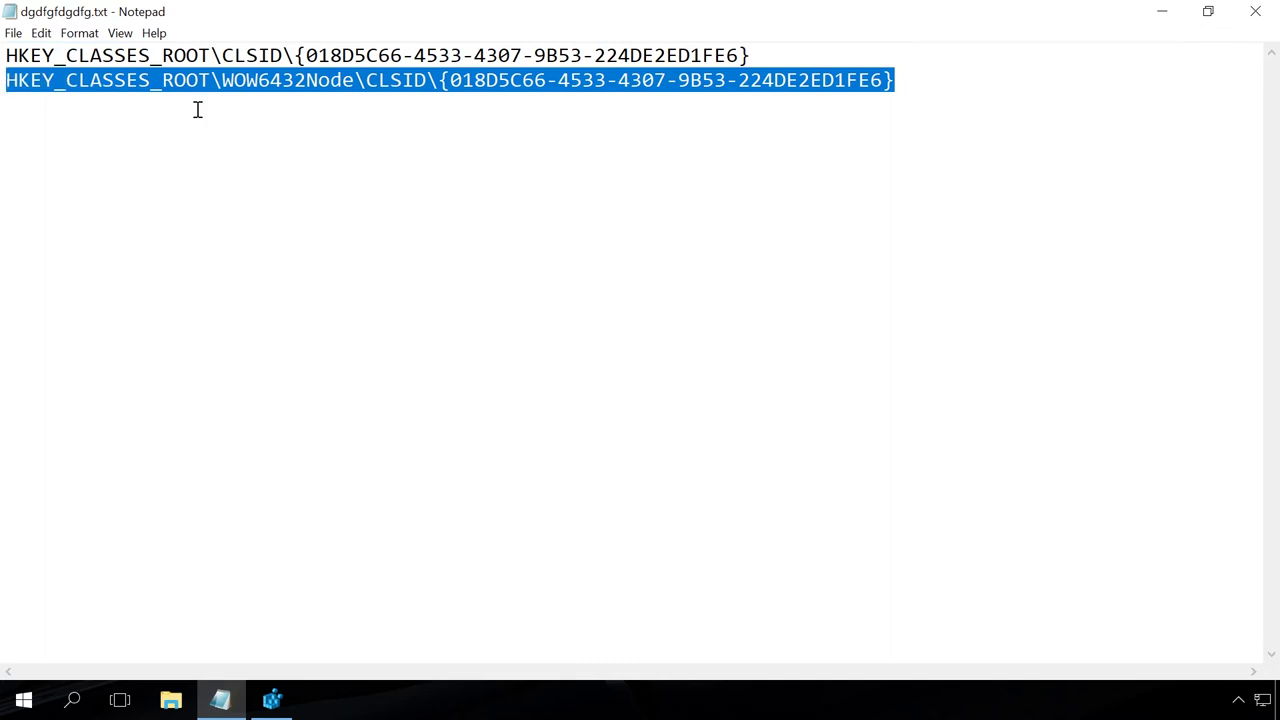
{"action": "left_click", "coordinate": [1160, 12]}
{"action": "left_click_drag", "start_coordinate": [460, 52], "coordinate": [5, 52]}
{"action": "key", "text": "ctrl+v"}
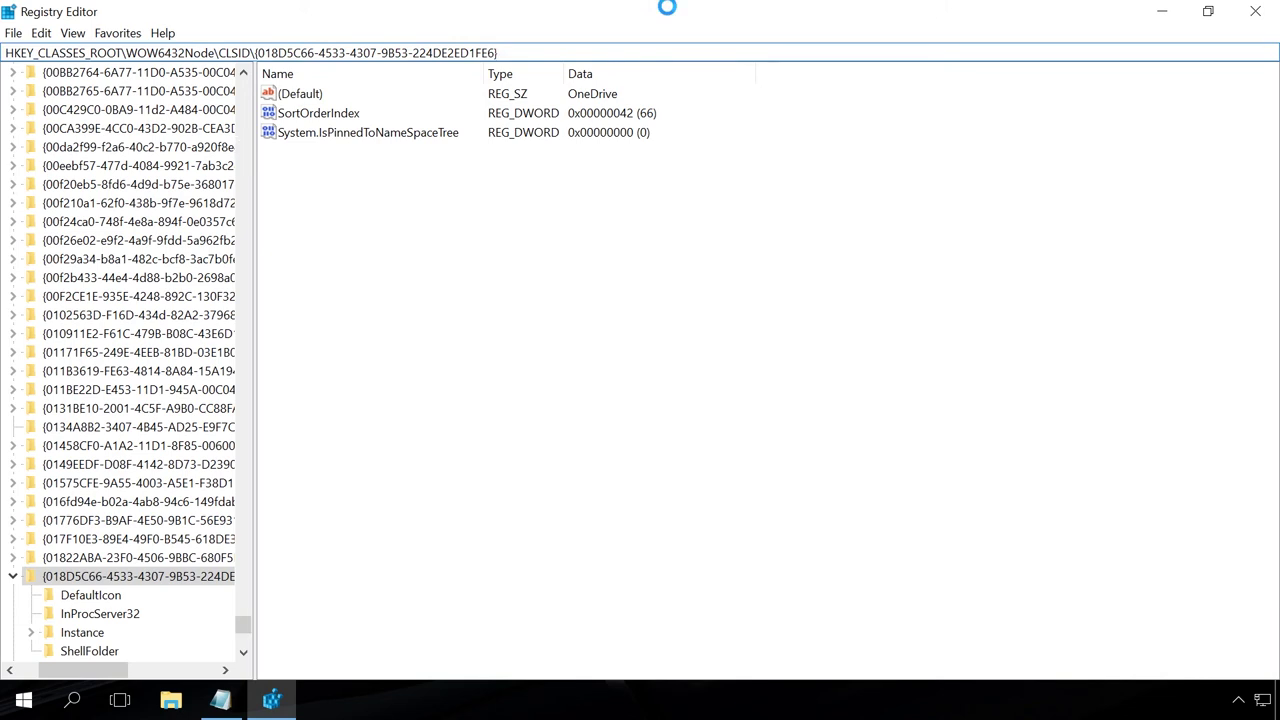
{"action": "key", "text": "Return"}
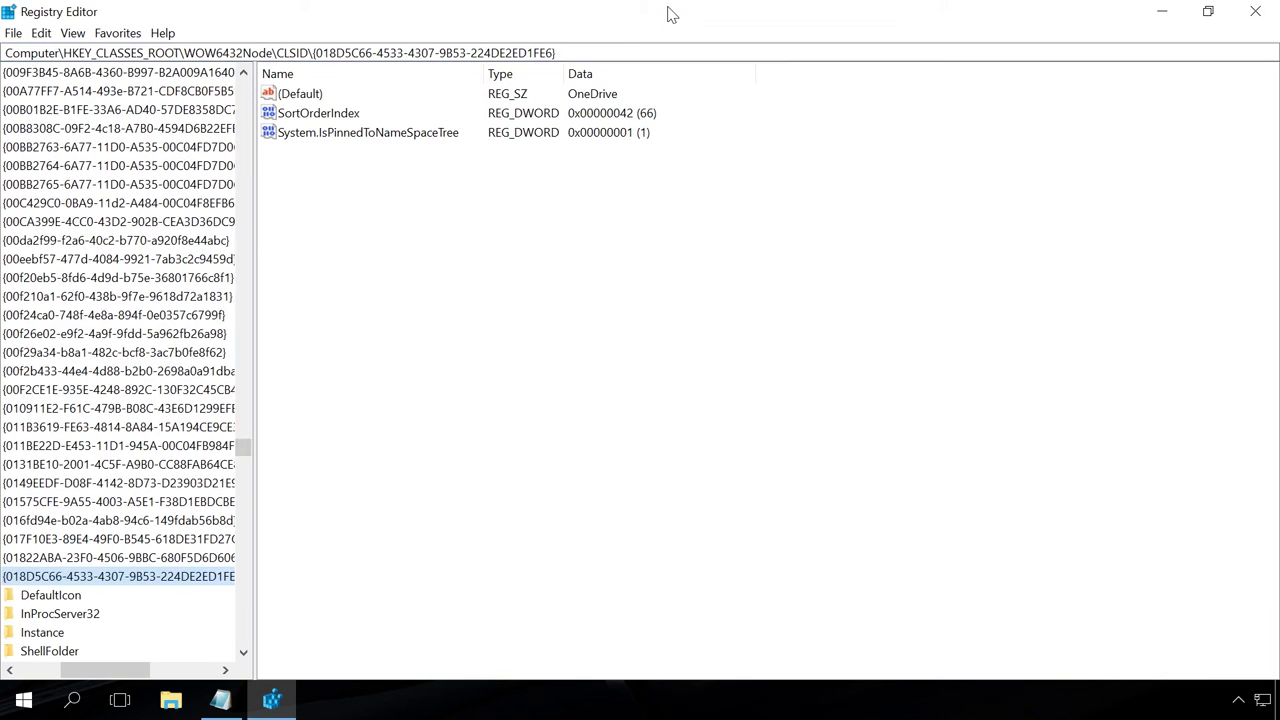
Set System.IsPinnedToNameSpaceTree to 0 in the OneDrive key under WOW6432Node\CLSID.
{"action": "double_click", "coordinate": [358, 133]}
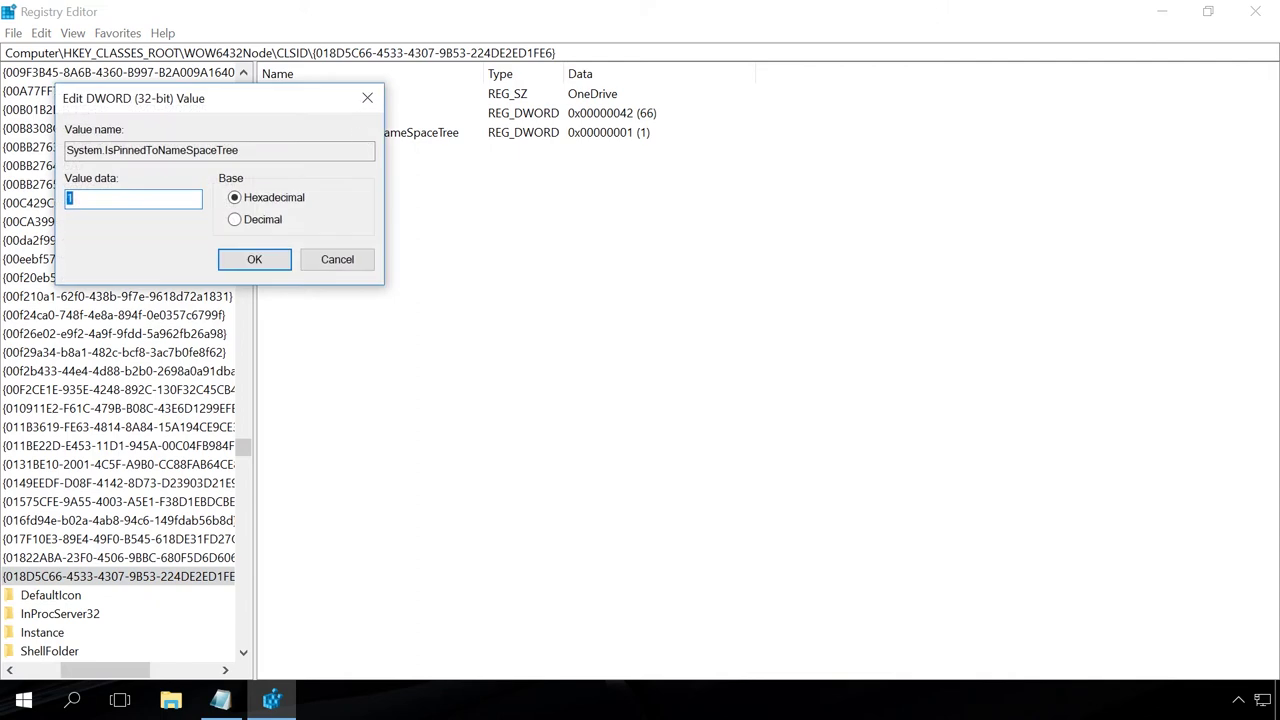
{"action": "type", "text": "0"}
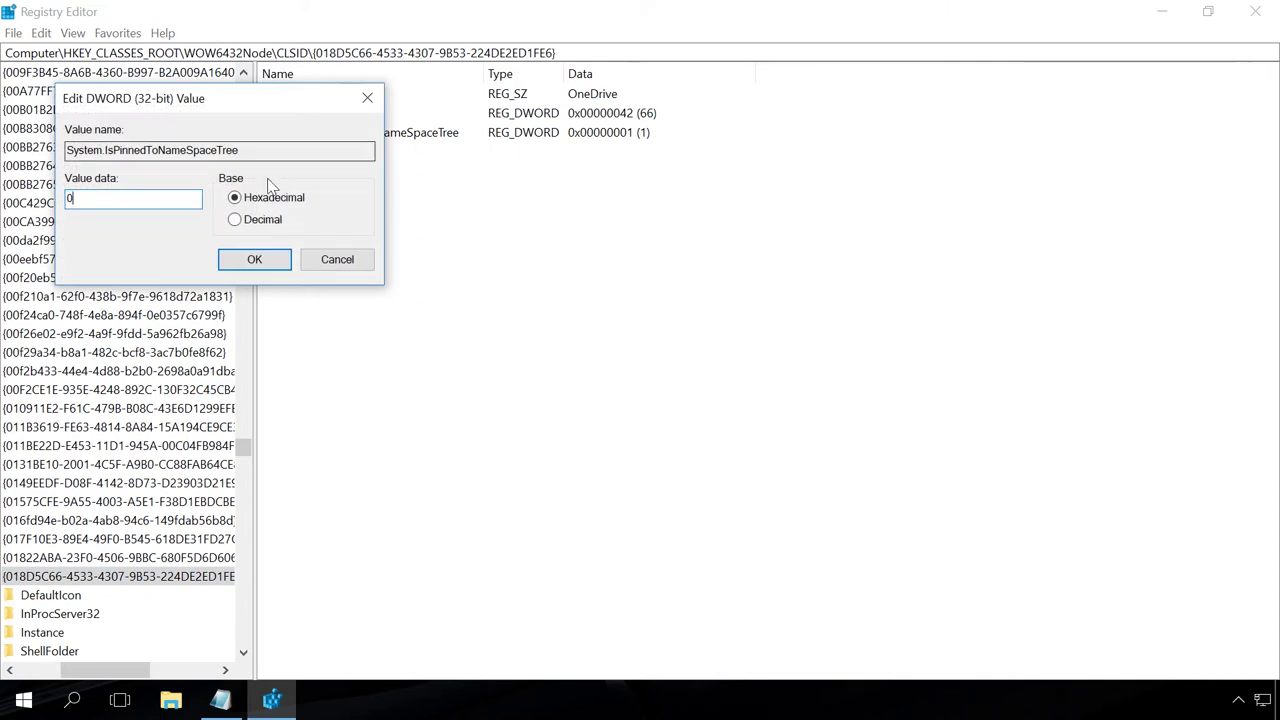
{"action": "left_click", "coordinate": [255, 260]}
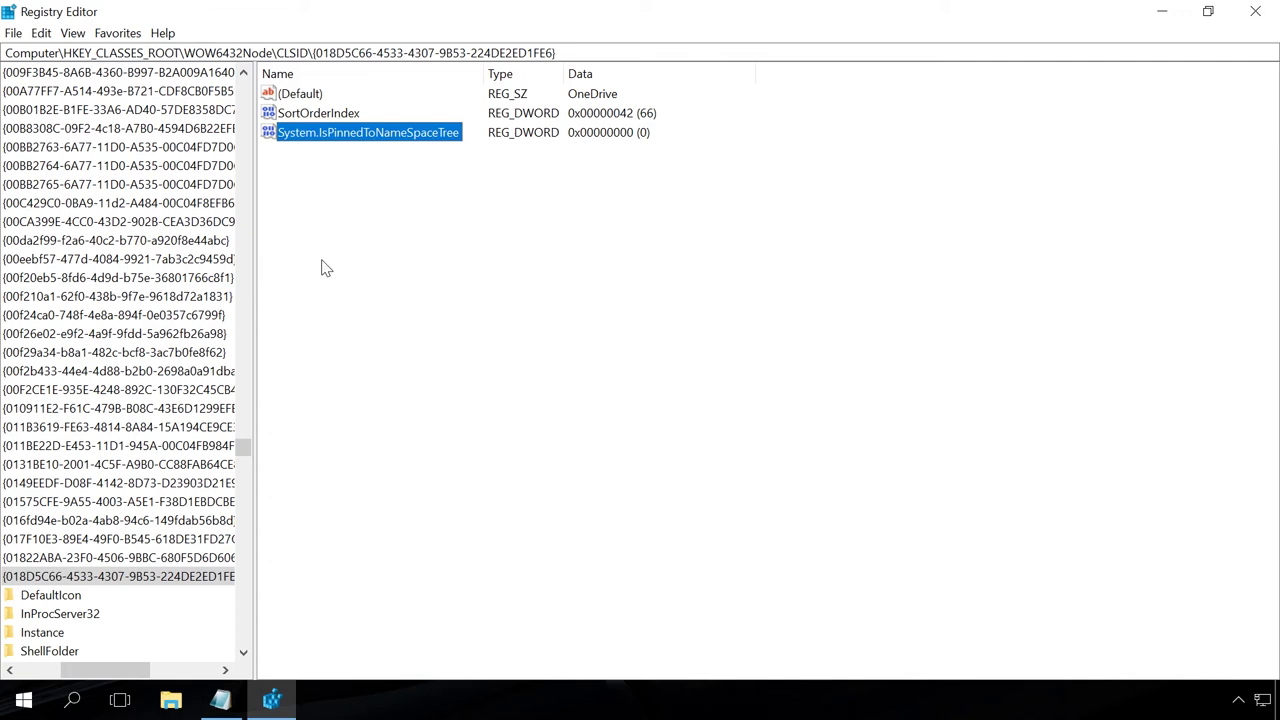
Close the Registry Editor and restart the computer.
{"action": "left_click", "coordinate": [1256, 11]}
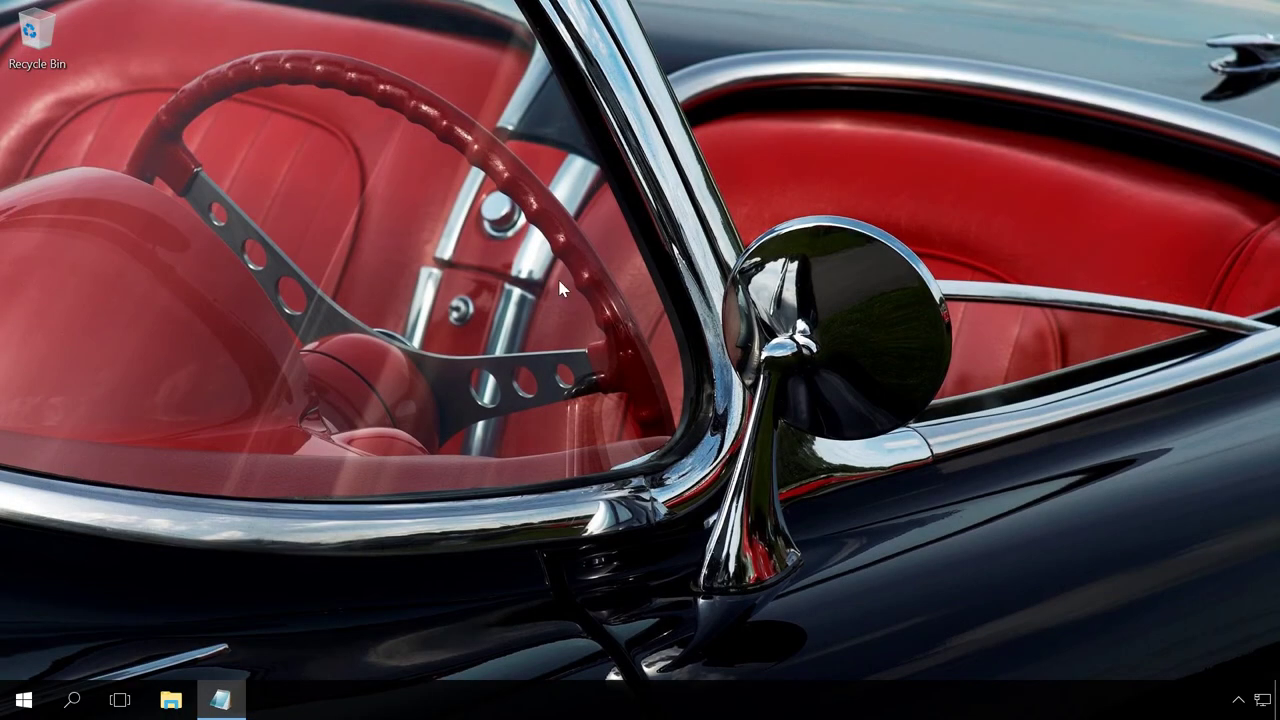
{"action": "left_click", "coordinate": [30, 688]}
{"action": "left_click", "coordinate": [24, 656]}
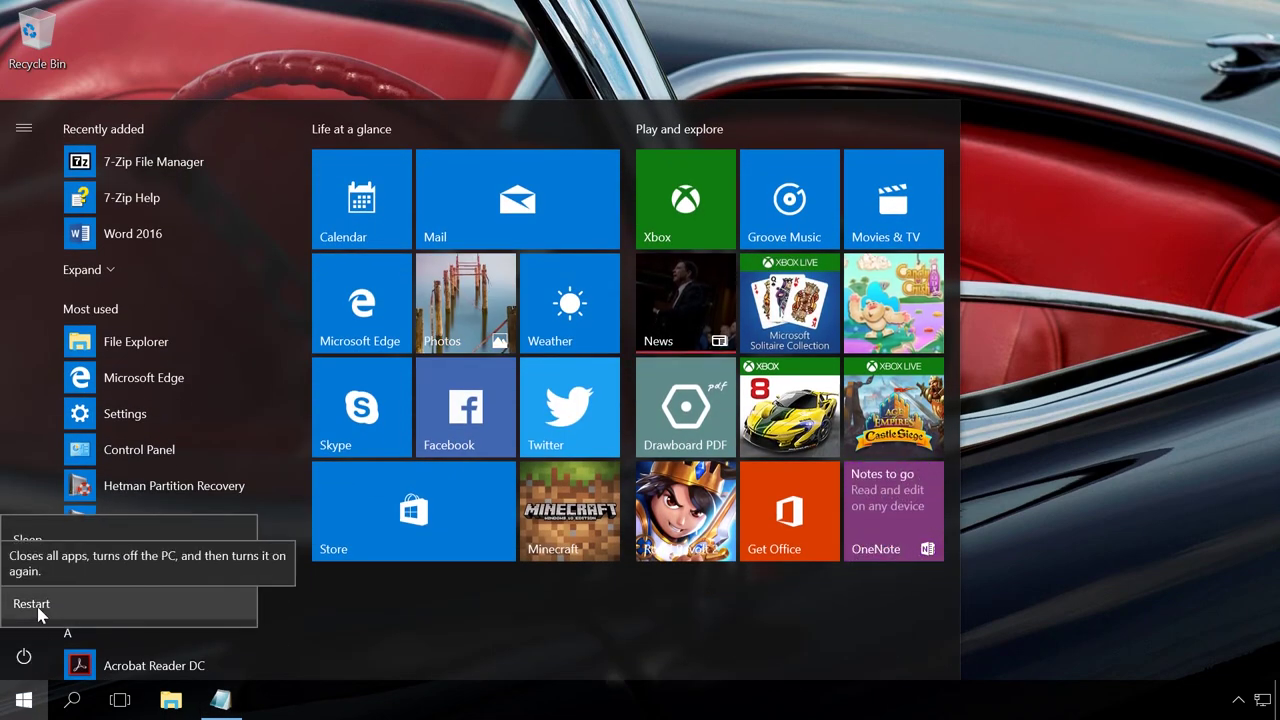
{"action": "left_click", "coordinate": [40, 604]}
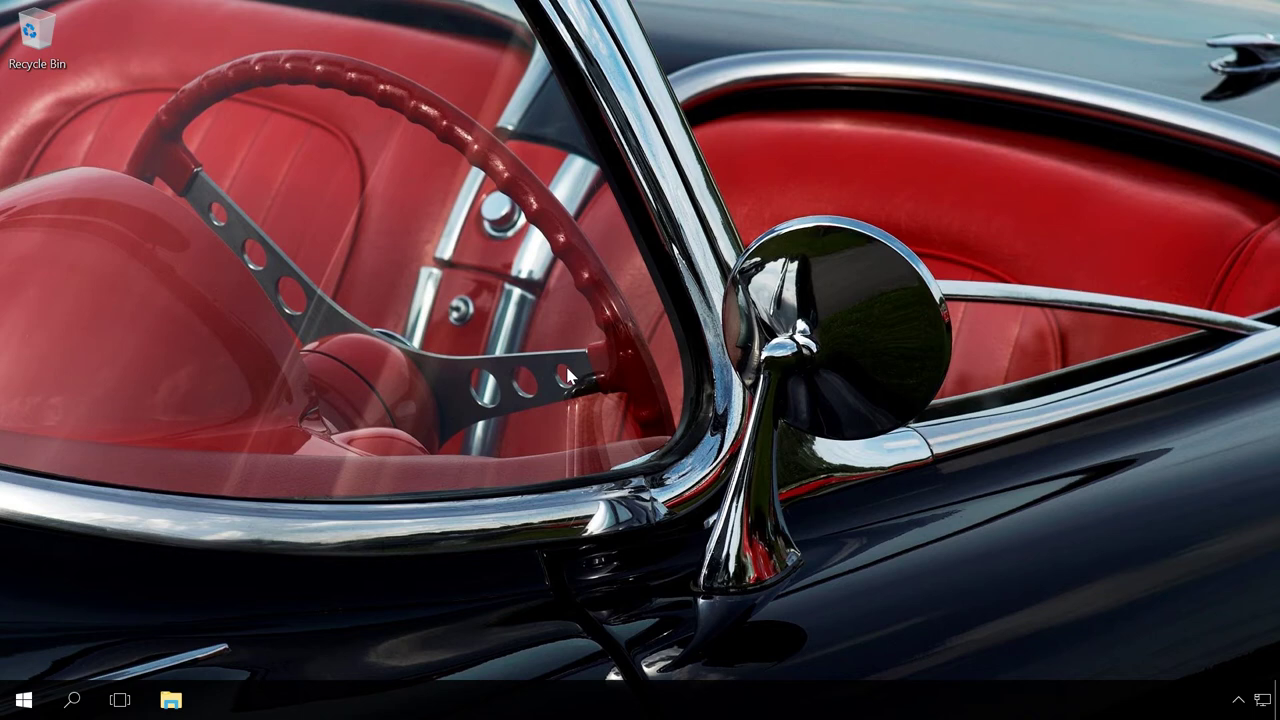
Run gpedit.msc to open the Local Group Policy Editor, maximize its window and widen the policy tree.
{"action": "key", "text": "super+r"}
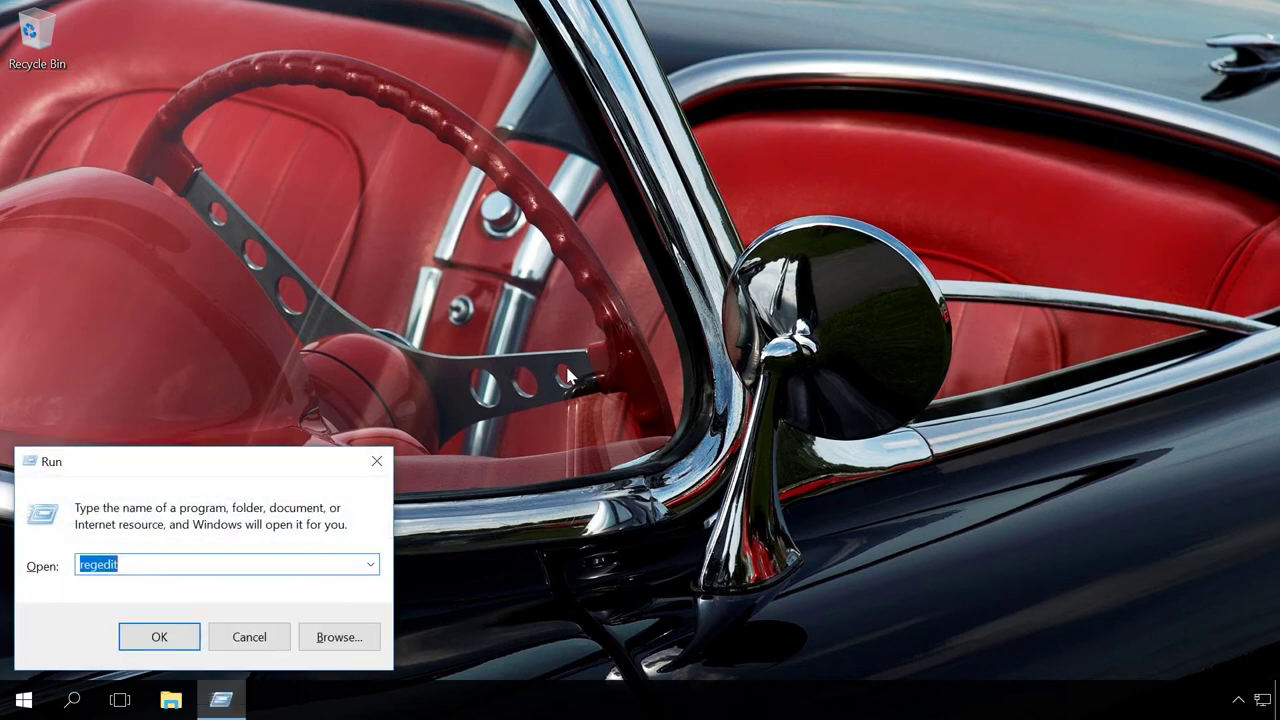
{"action": "type", "text": "gp"}
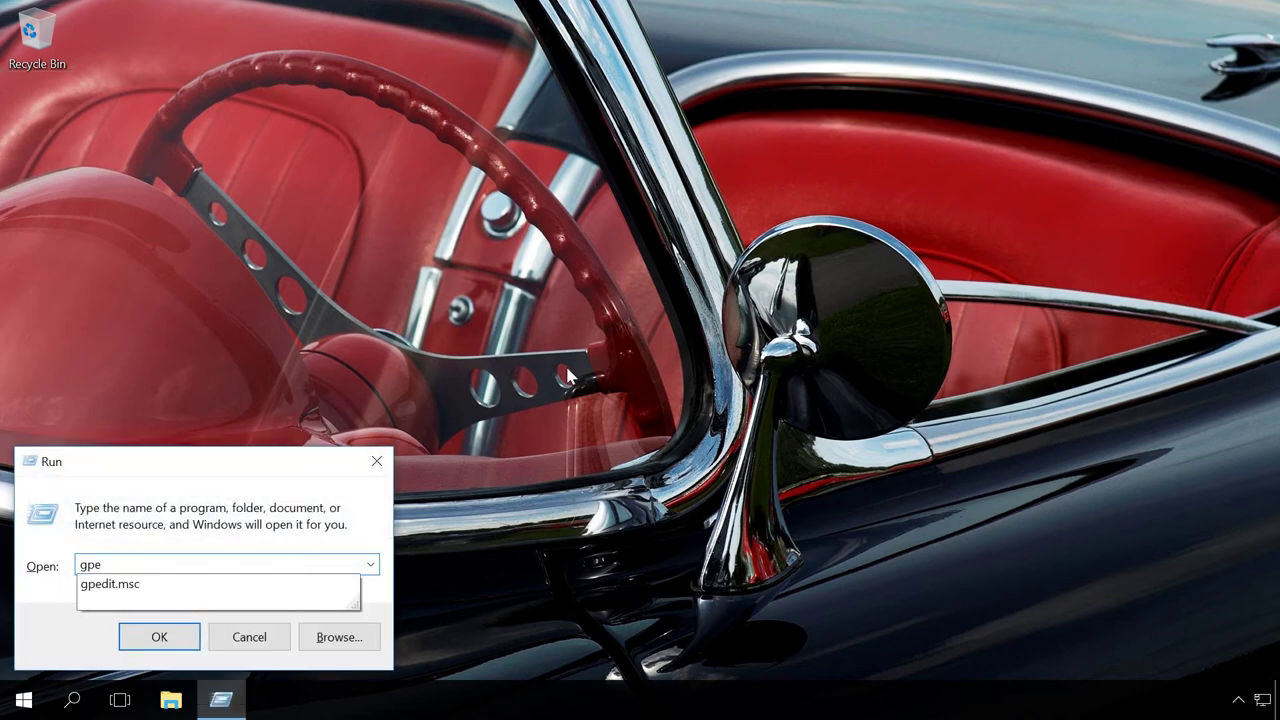
{"action": "type", "text": "e"}
{"action": "key", "text": "Down"}
{"action": "key", "text": "Return"}
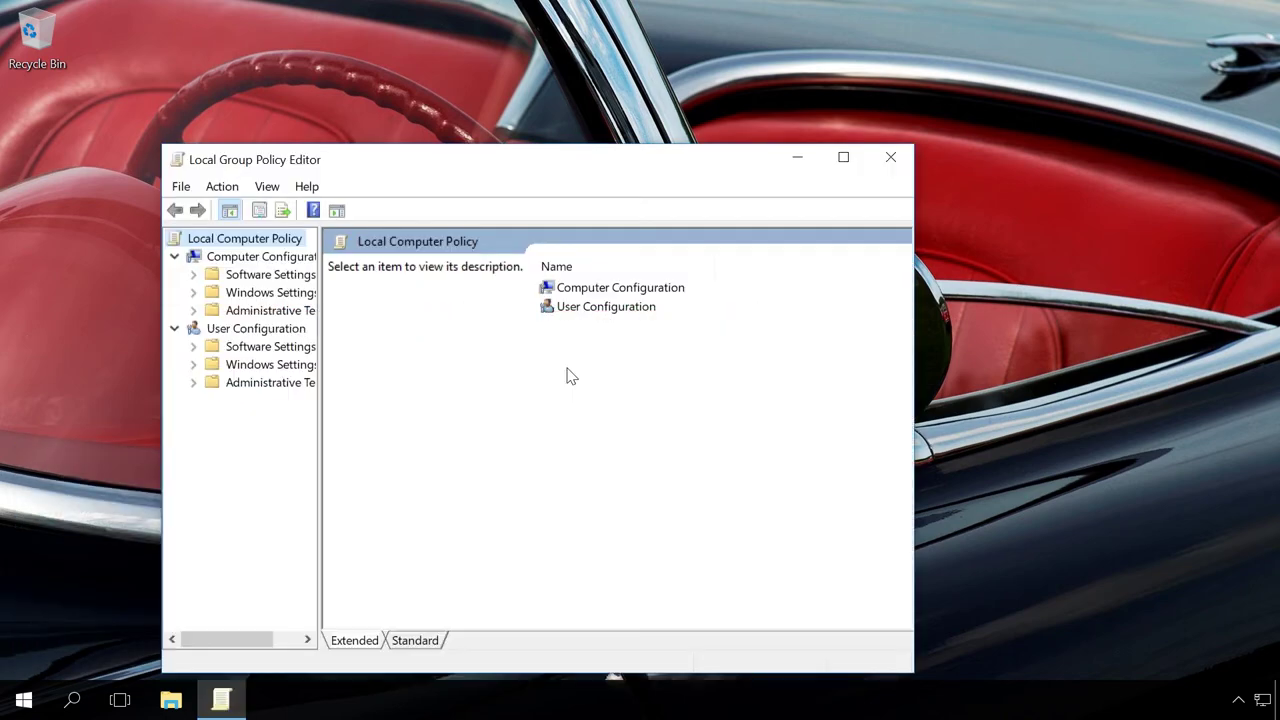
{"action": "left_click", "coordinate": [845, 160]}
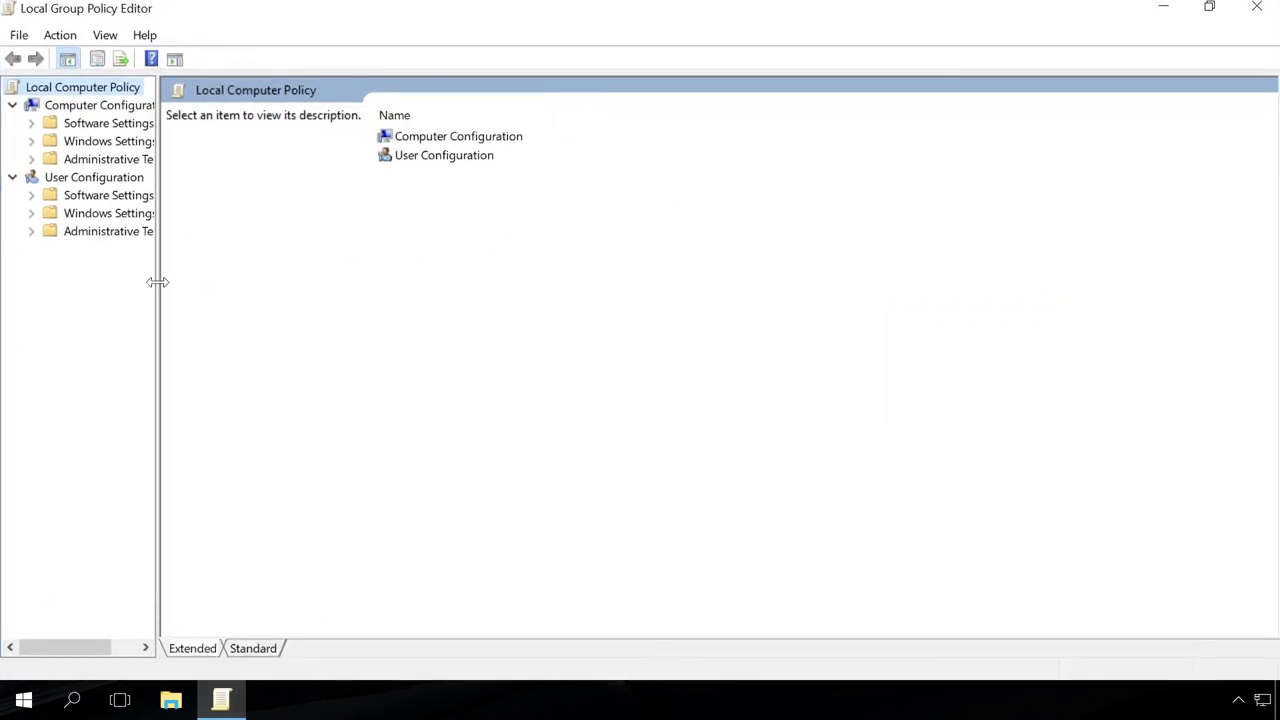
{"action": "left_click_drag", "start_coordinate": [157, 282], "coordinate": [289, 278]}
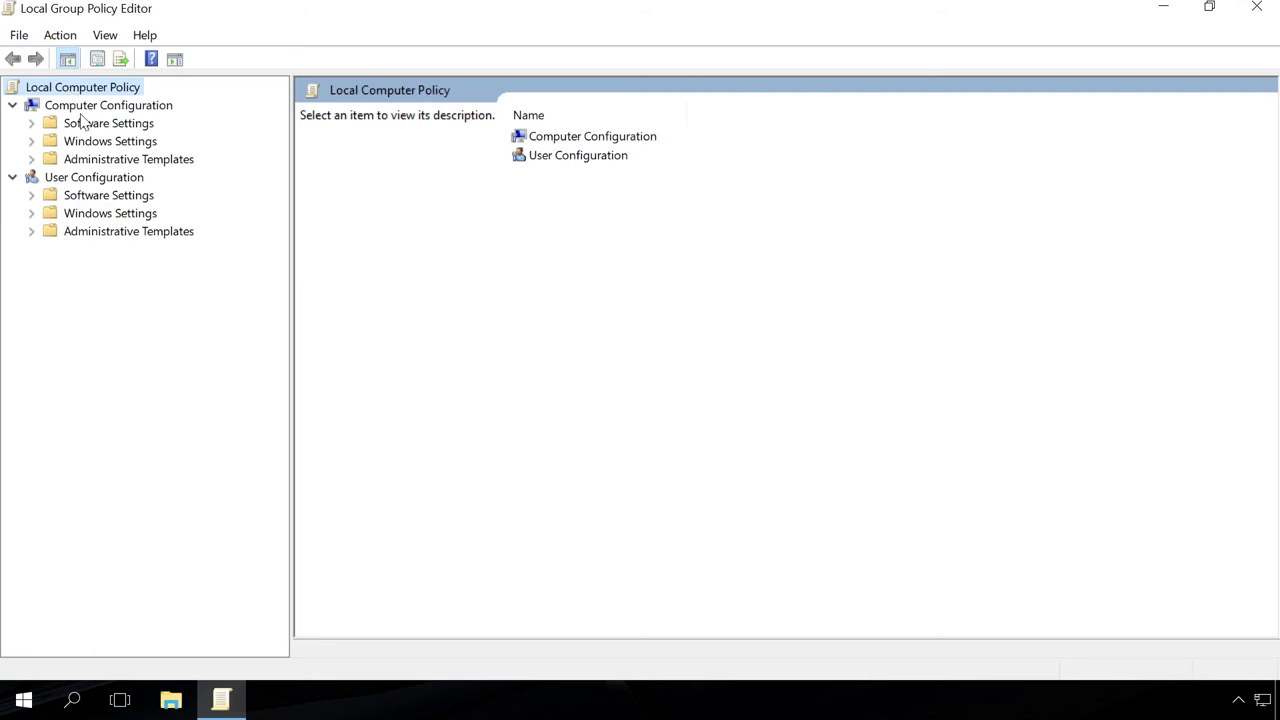
Go to Computer Configuration > Administrative Templates > Windows Components > OneDrive and show its policies in the Standard view.
{"action": "left_click", "coordinate": [110, 160]}
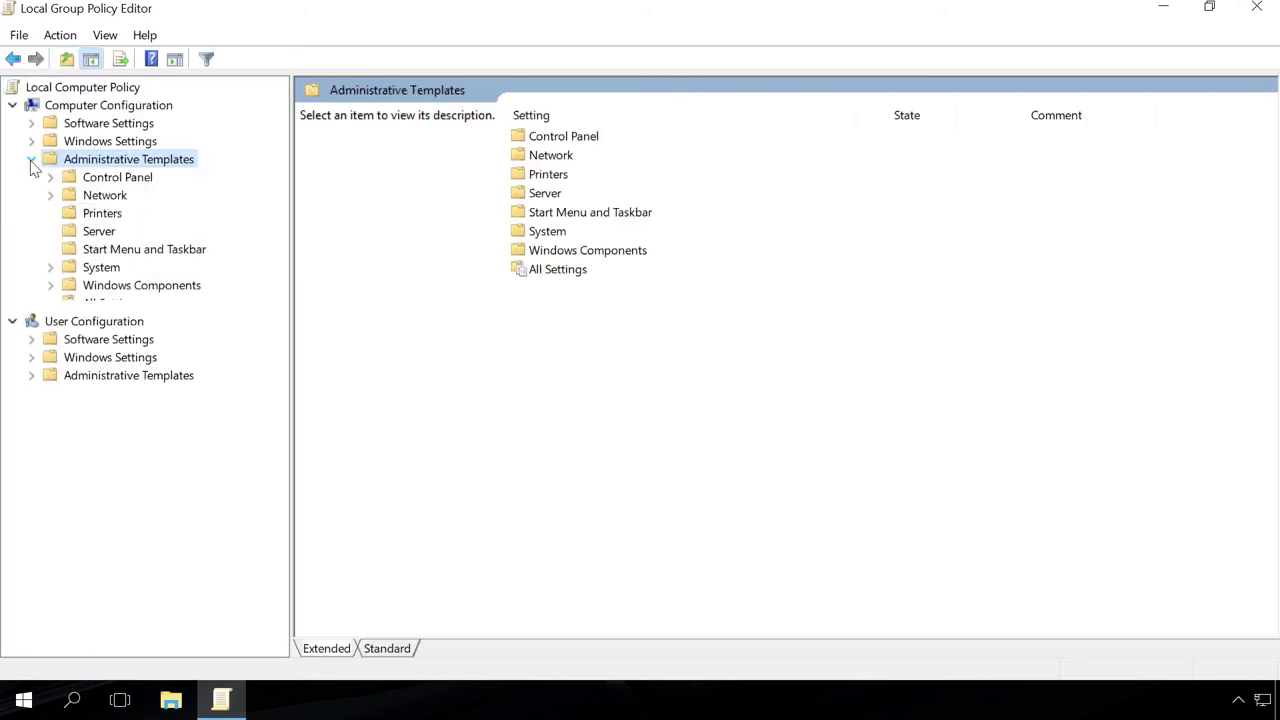
{"action": "left_click", "coordinate": [97, 288]}
{"action": "left_click", "coordinate": [50, 286]}
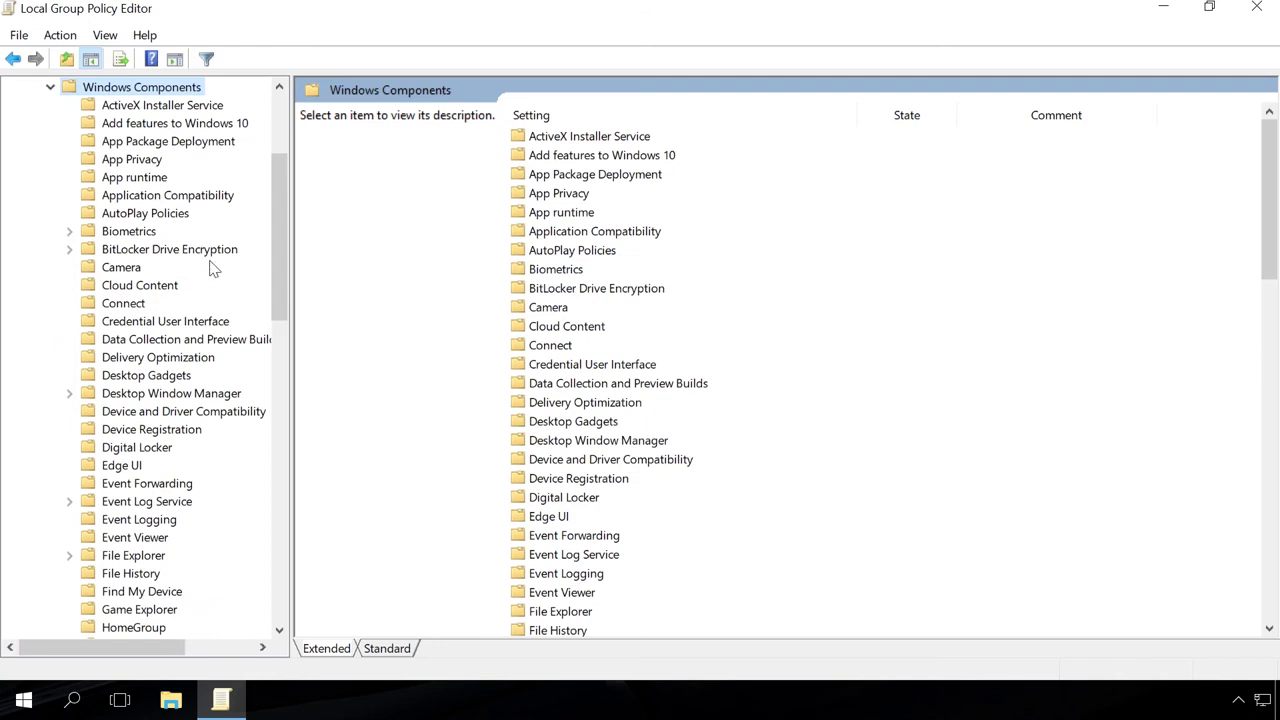
{"action": "left_click_drag", "start_coordinate": [280, 221], "coordinate": [280, 343]}
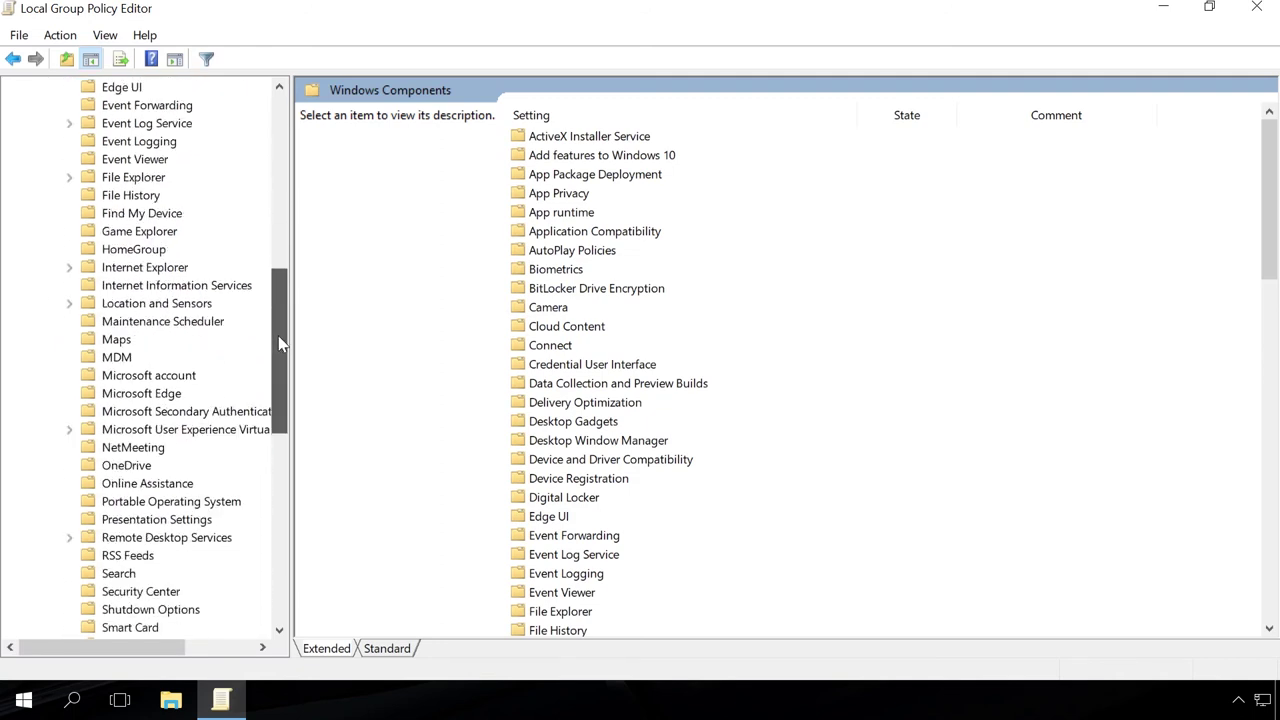
{"action": "left_click", "coordinate": [126, 466]}
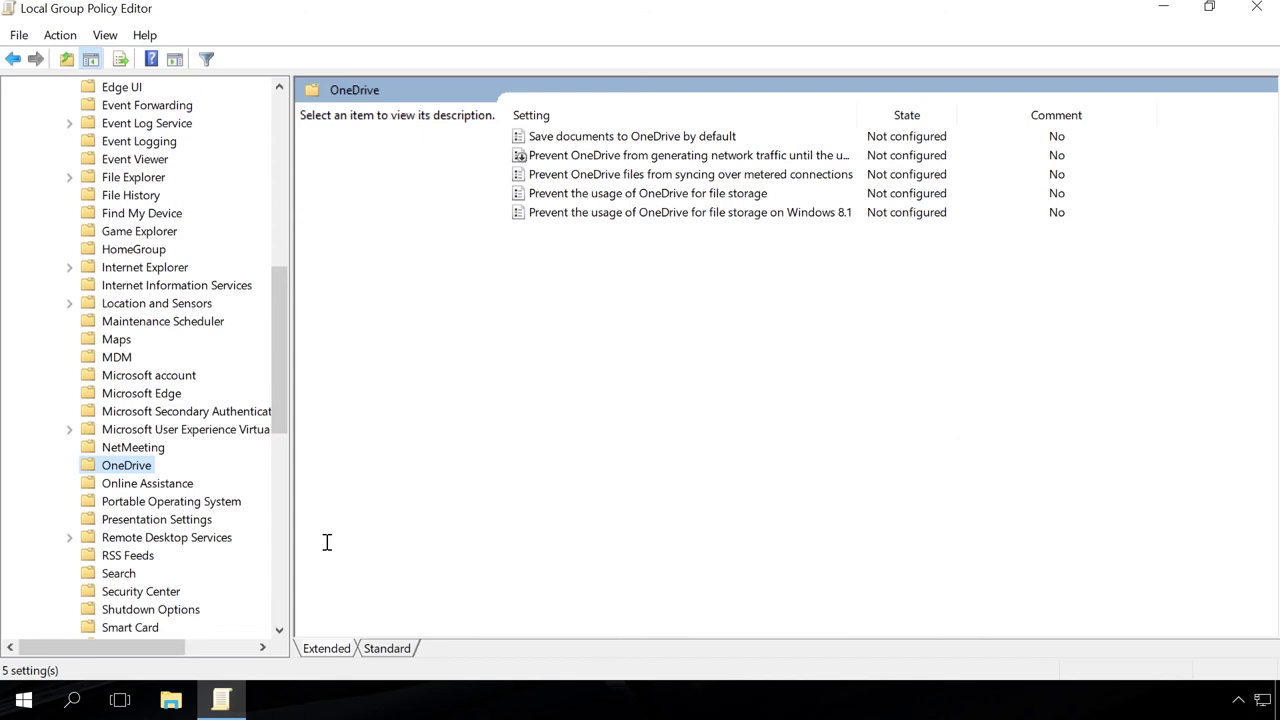
{"action": "left_click", "coordinate": [386, 649]}
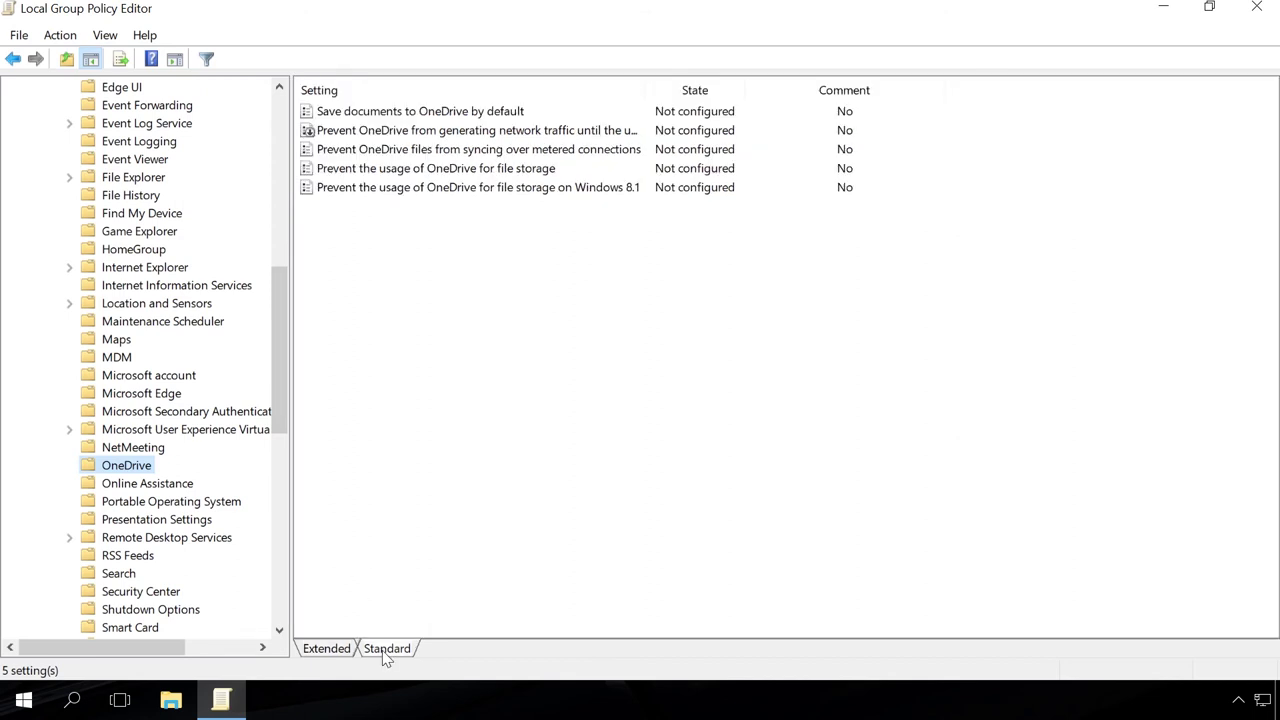
Set the policy "Prevent the usage of OneDrive for file storage" to Enabled.
{"action": "left_click", "coordinate": [436, 172]}
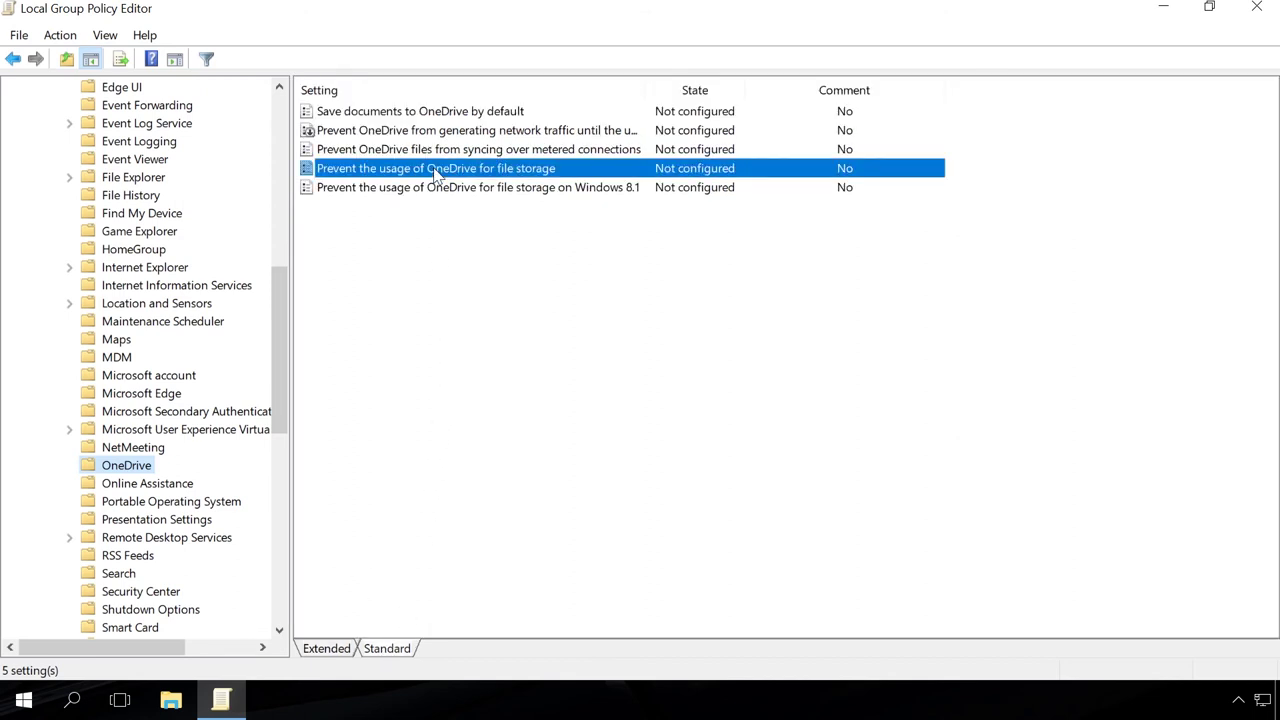
{"action": "double_click", "coordinate": [436, 172]}
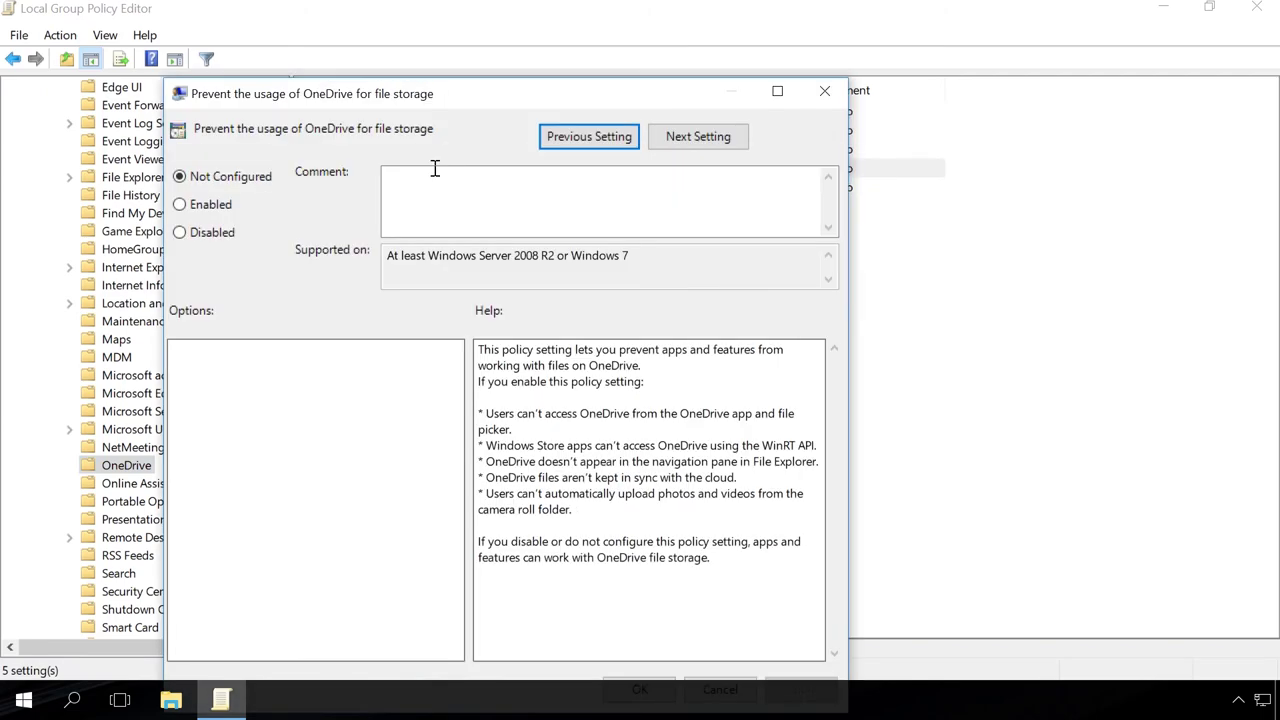
{"action": "left_click_drag", "start_coordinate": [430, 94], "coordinate": [477, 16]}
{"action": "left_click", "coordinate": [249, 129]}
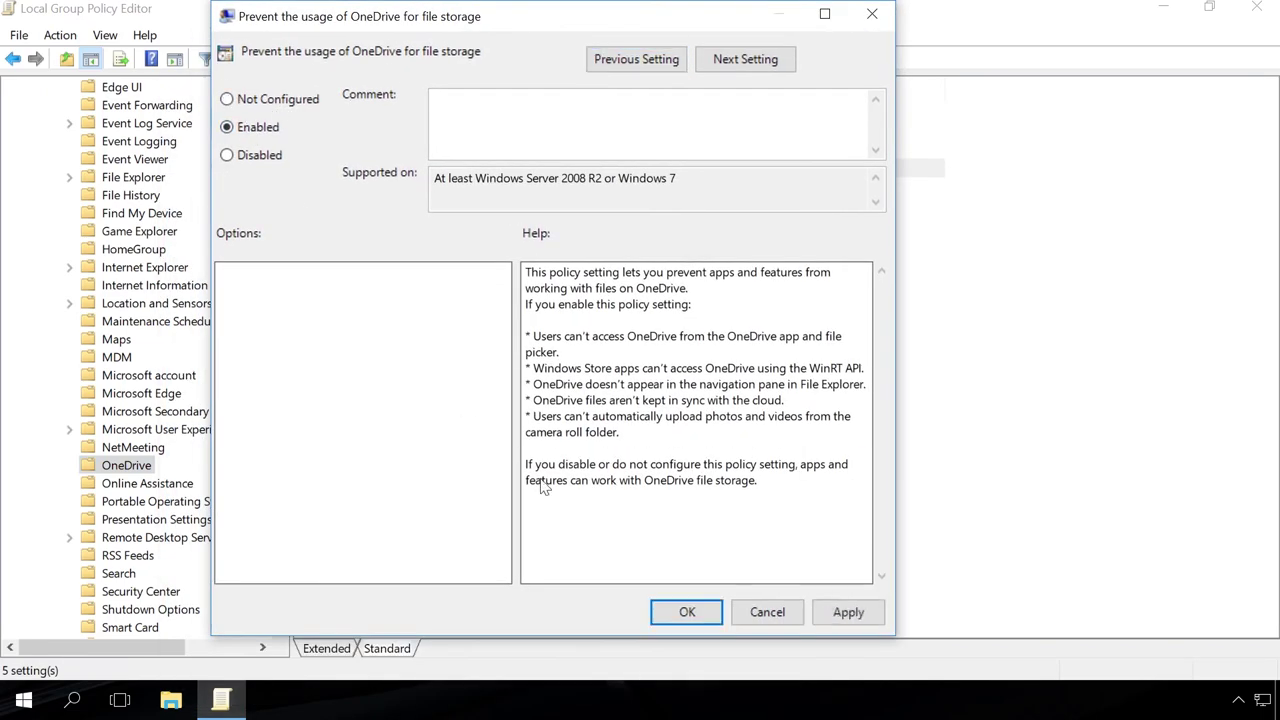
{"action": "left_click", "coordinate": [677, 610]}
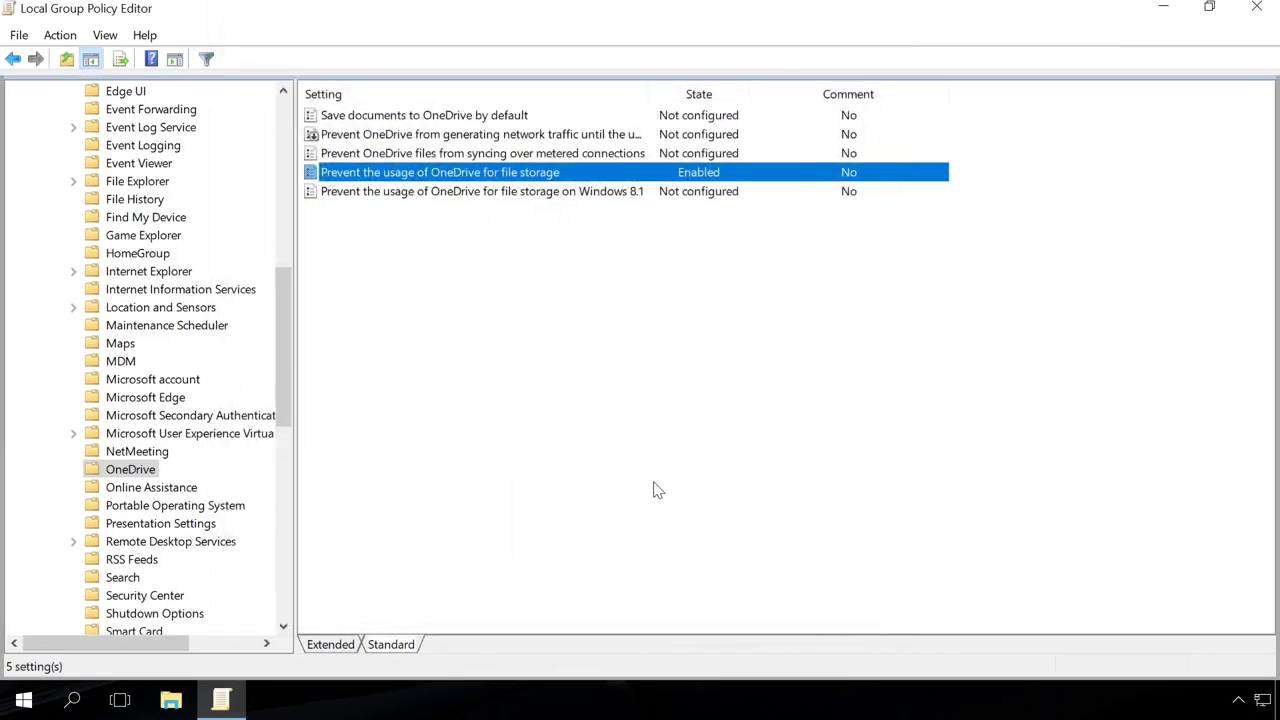
Close the Local Group Policy Editor and restart the computer.
{"action": "left_click", "coordinate": [1257, 7]}
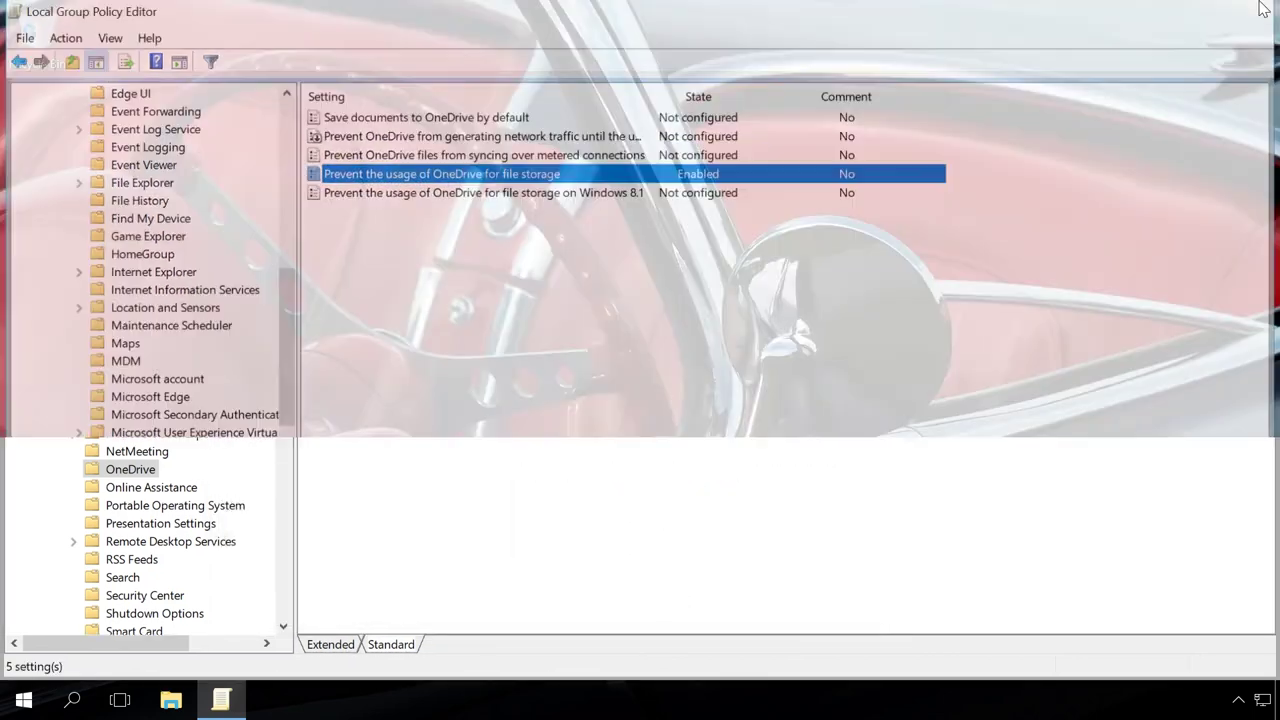
{"action": "left_click", "coordinate": [24, 700]}
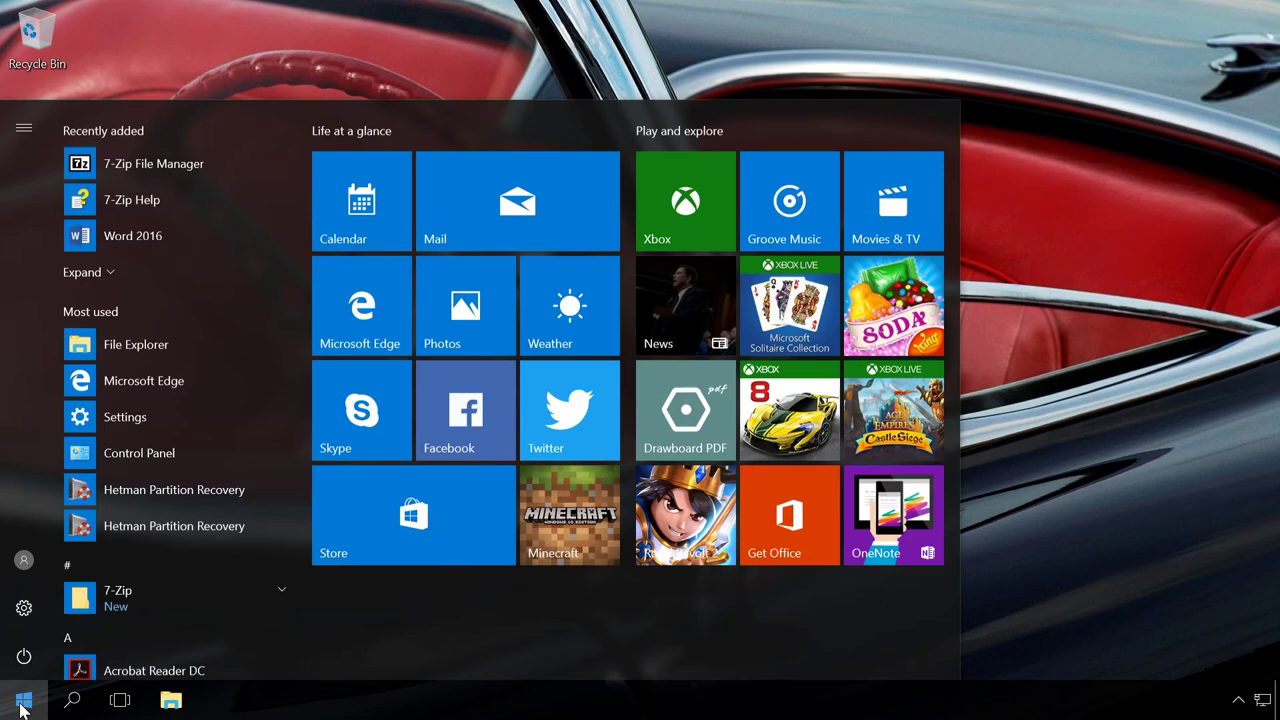
{"action": "left_click", "coordinate": [33, 655]}
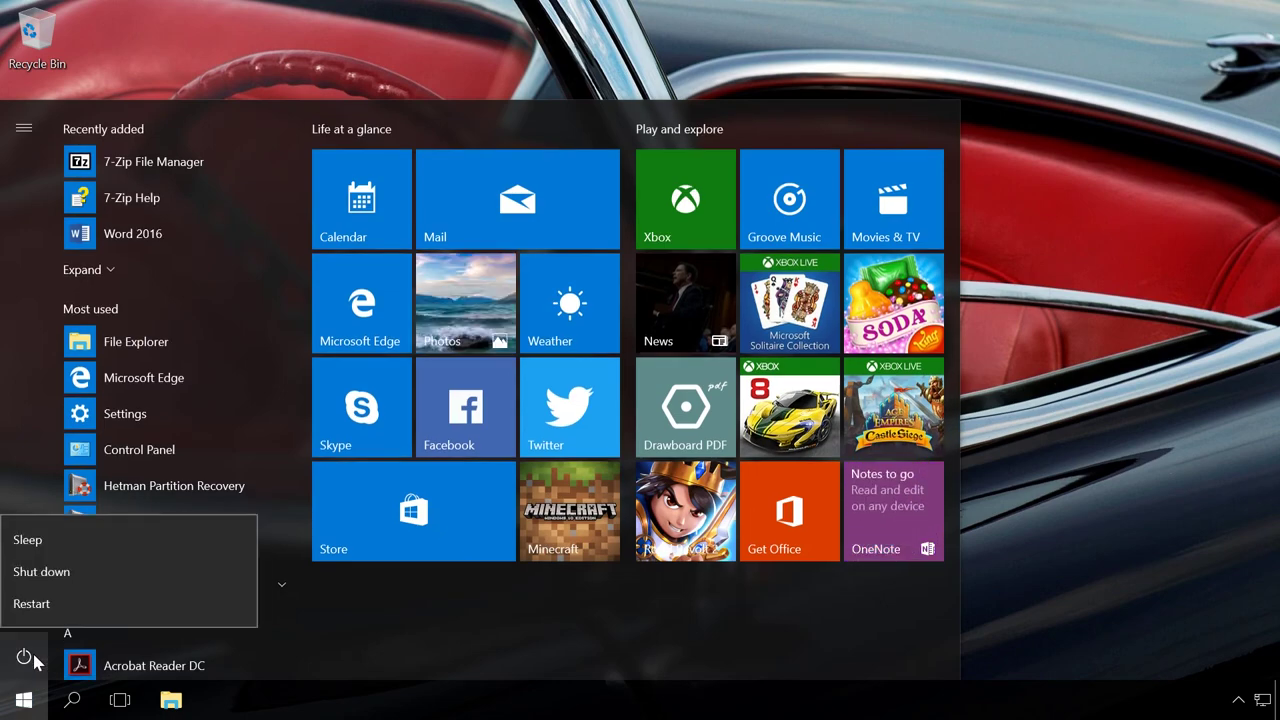
{"action": "left_click", "coordinate": [66, 604]}
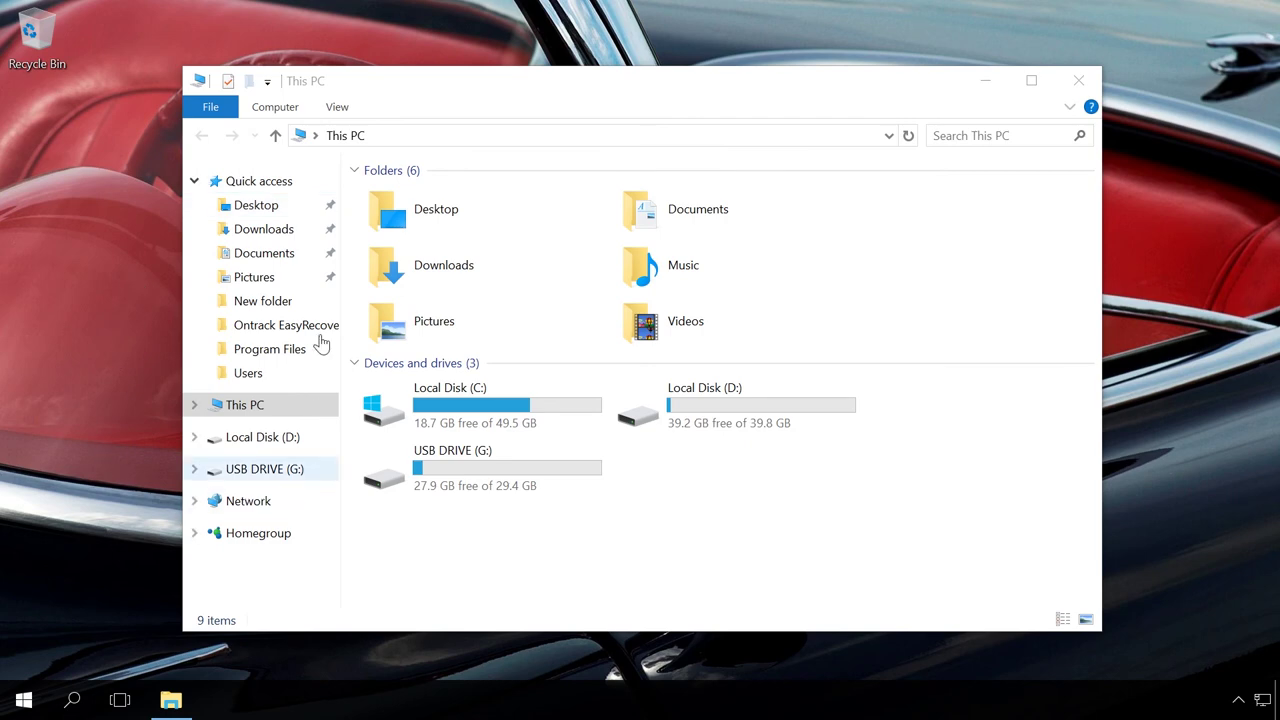
Check the hidden notification area icons for OneDrive and close the This PC window.
{"action": "left_click", "coordinate": [1238, 700]}
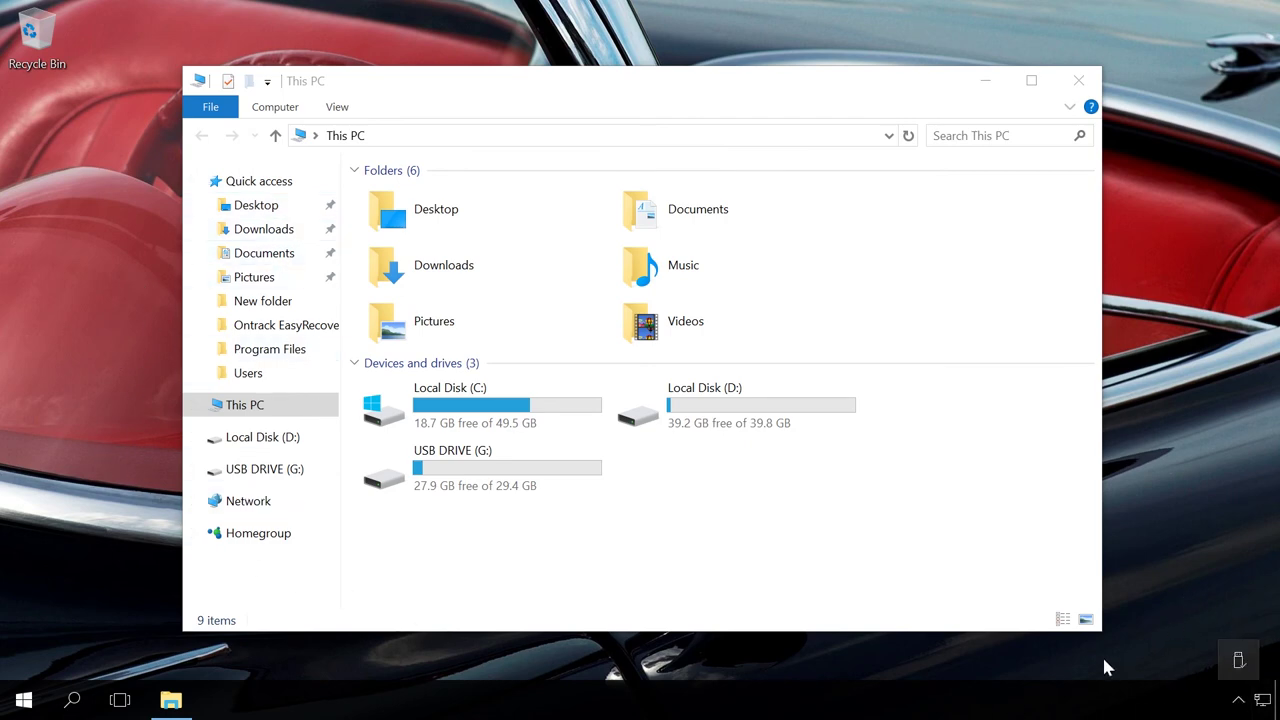
{"action": "left_click", "coordinate": [1078, 80]}
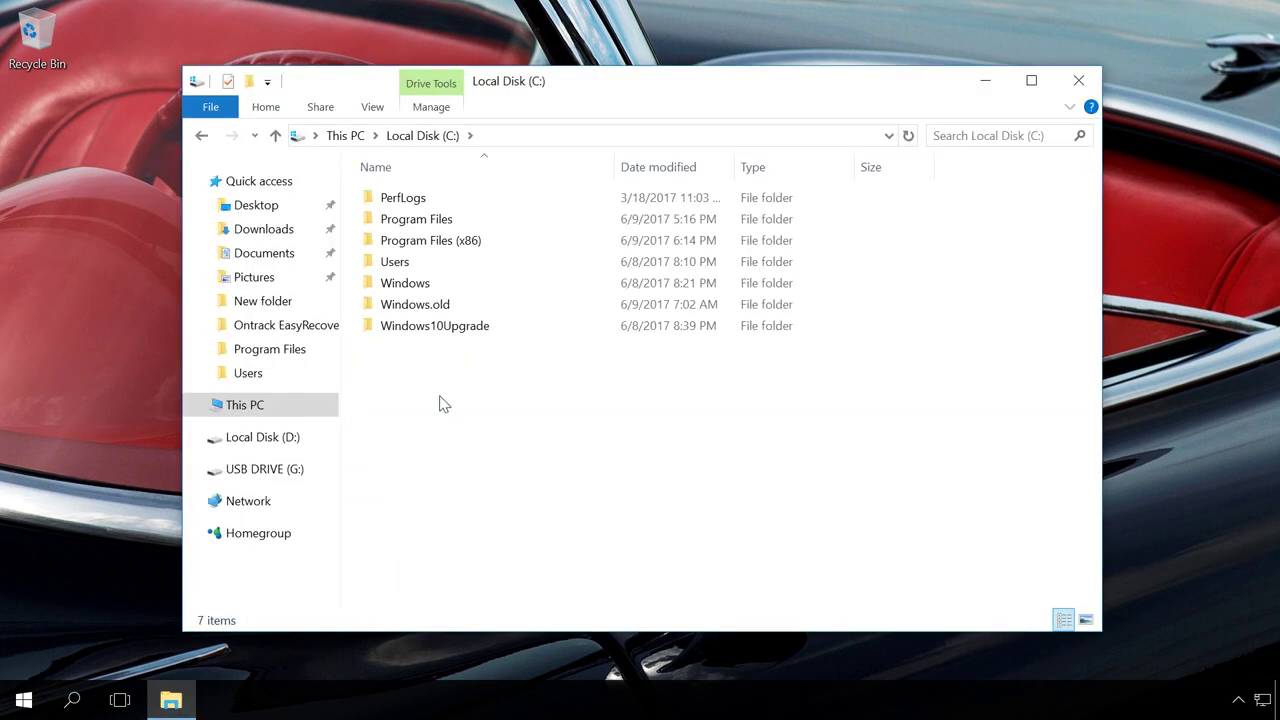
Open the OneDrive folder in the user's profile under C:\Users and permanently delete all of its files and folders.
{"action": "double_click", "coordinate": [408, 262]}
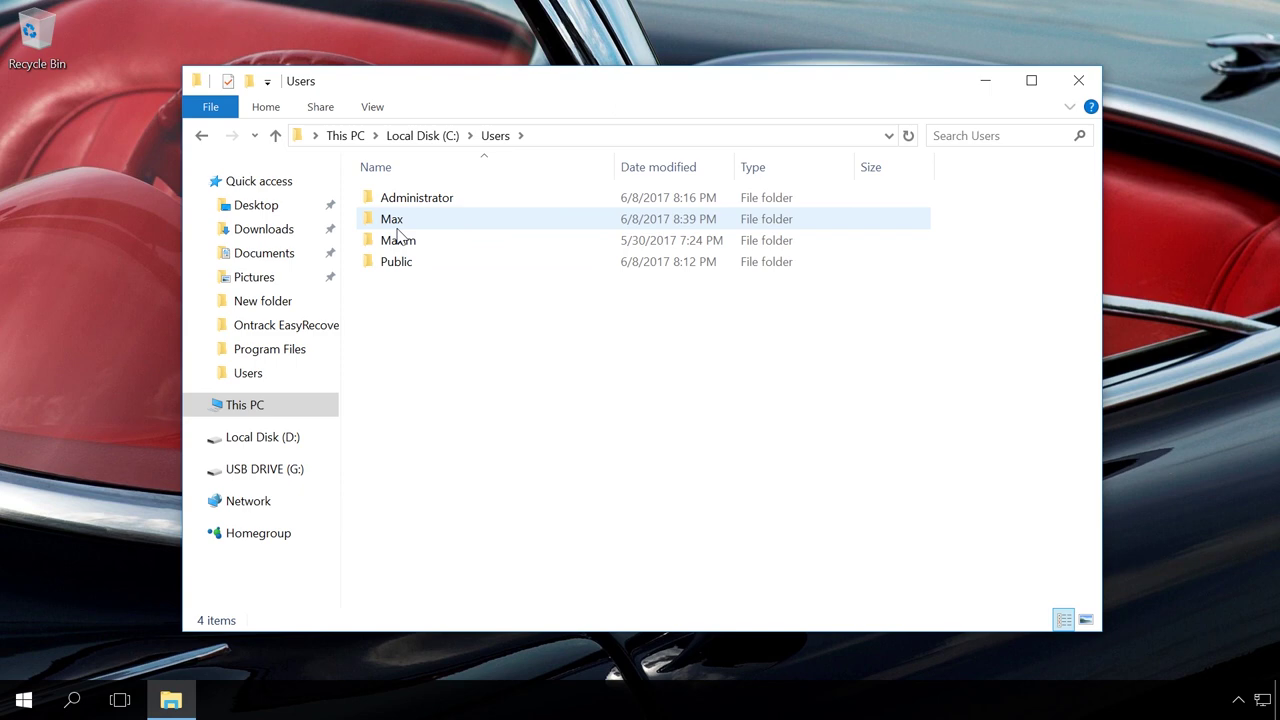
{"action": "double_click", "coordinate": [395, 220]}
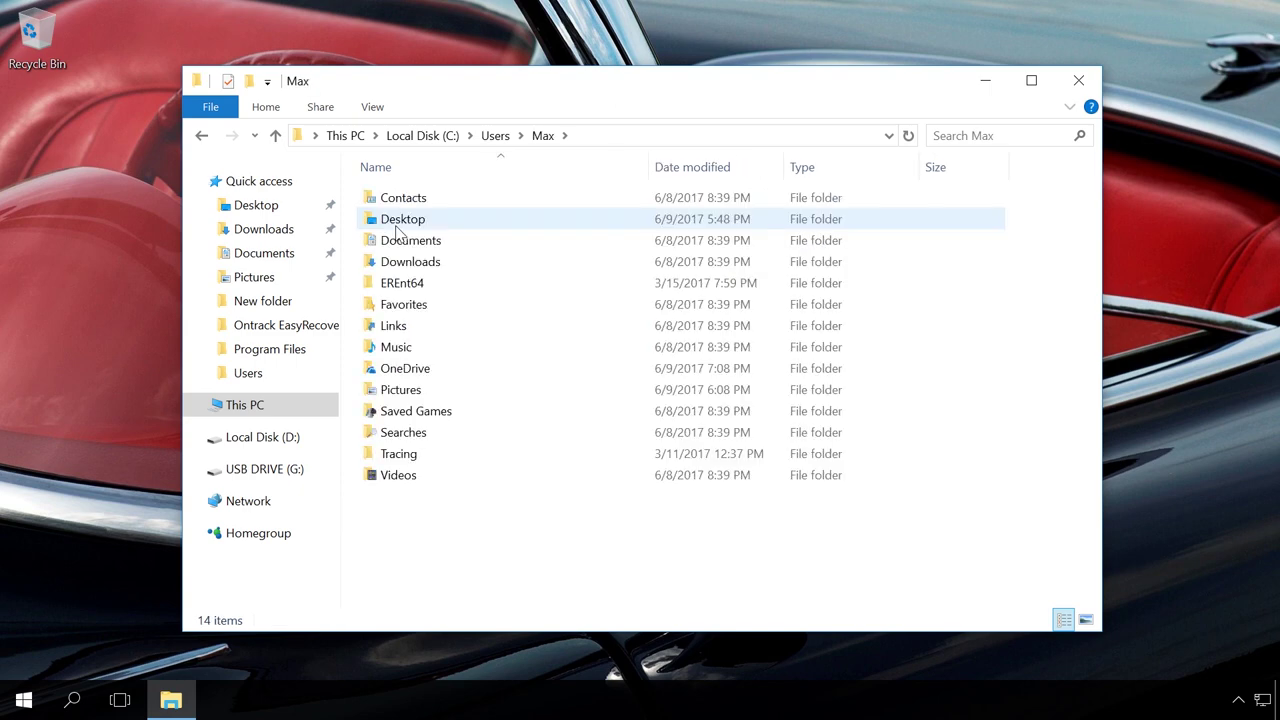
{"action": "left_click", "coordinate": [403, 370]}
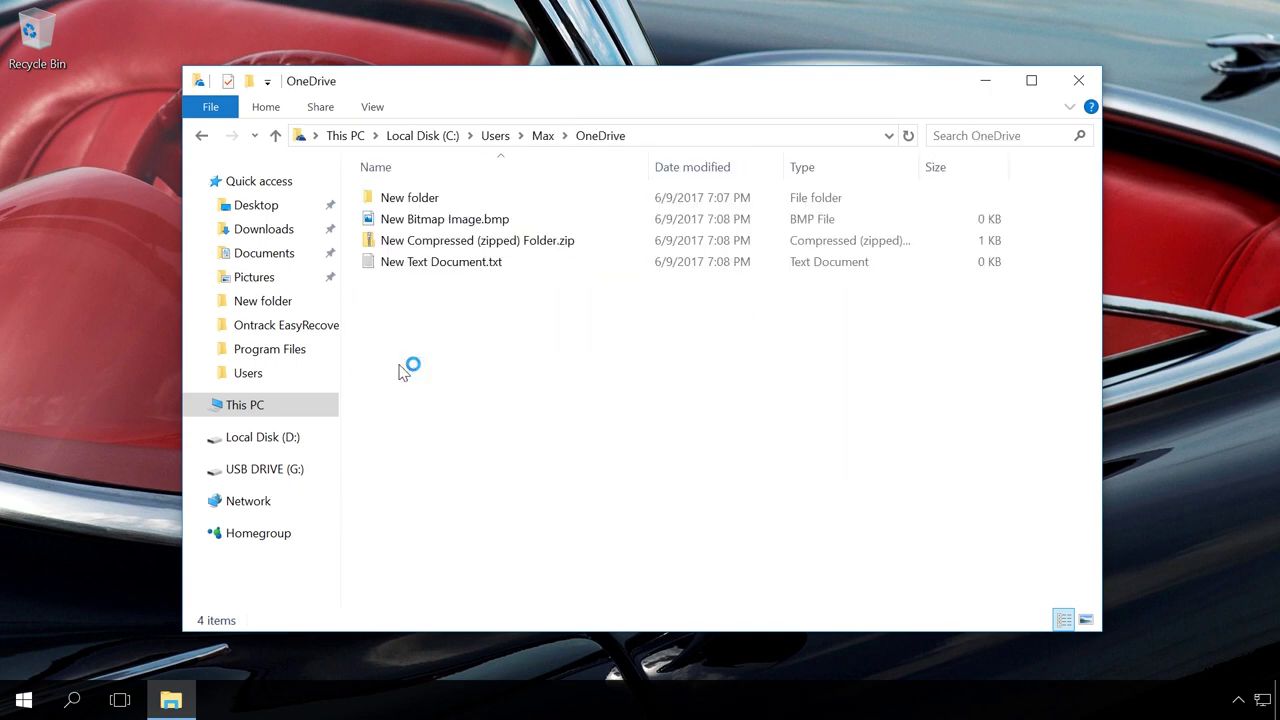
{"action": "left_click_drag", "start_coordinate": [482, 366], "coordinate": [428, 197]}
{"action": "key", "text": "shift+Delete"}
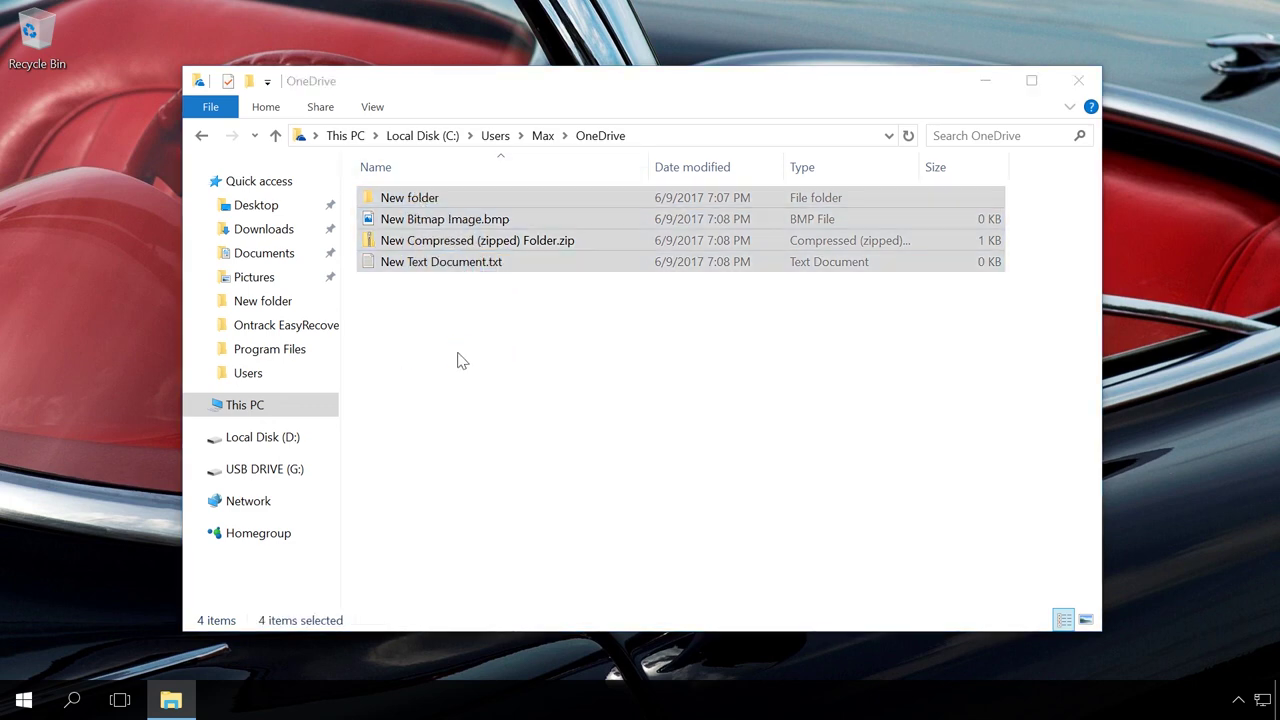
{"action": "left_click", "coordinate": [700, 373]}
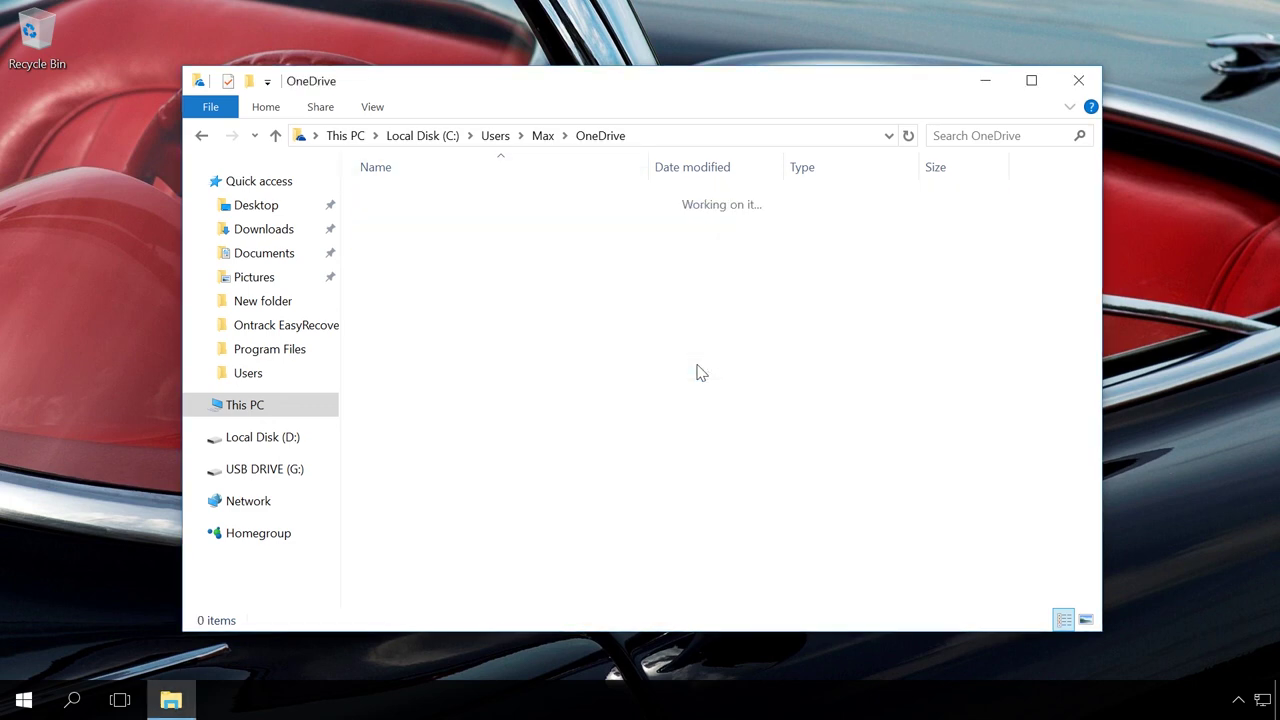